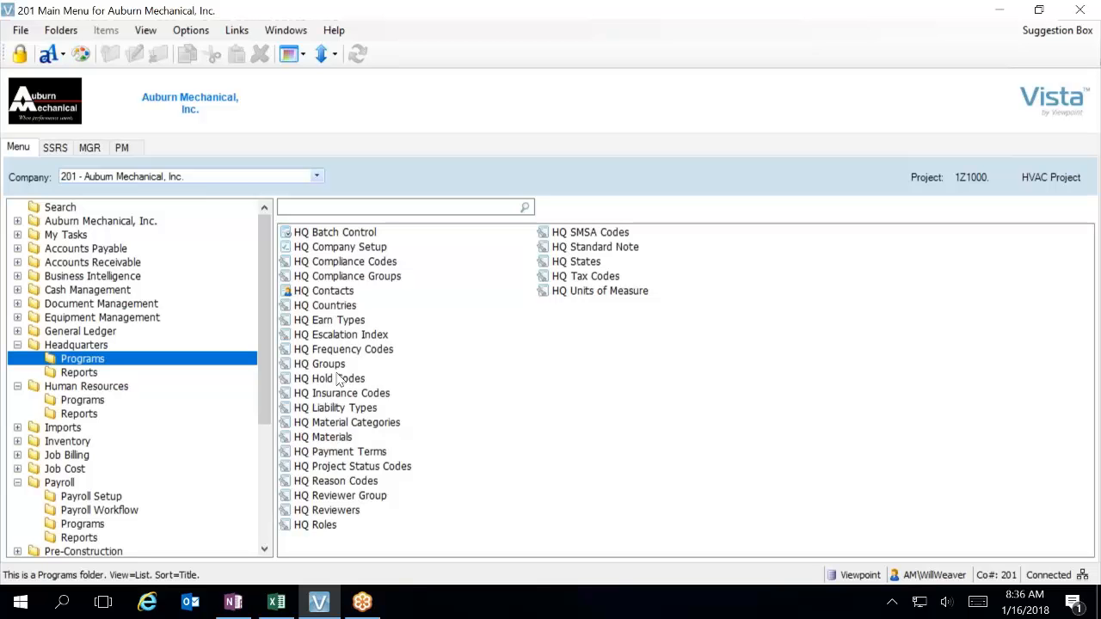
Open HQ Company Setup from the Headquarters programs, review the list of companies in grid view, and close the form.
double_click(332, 250)
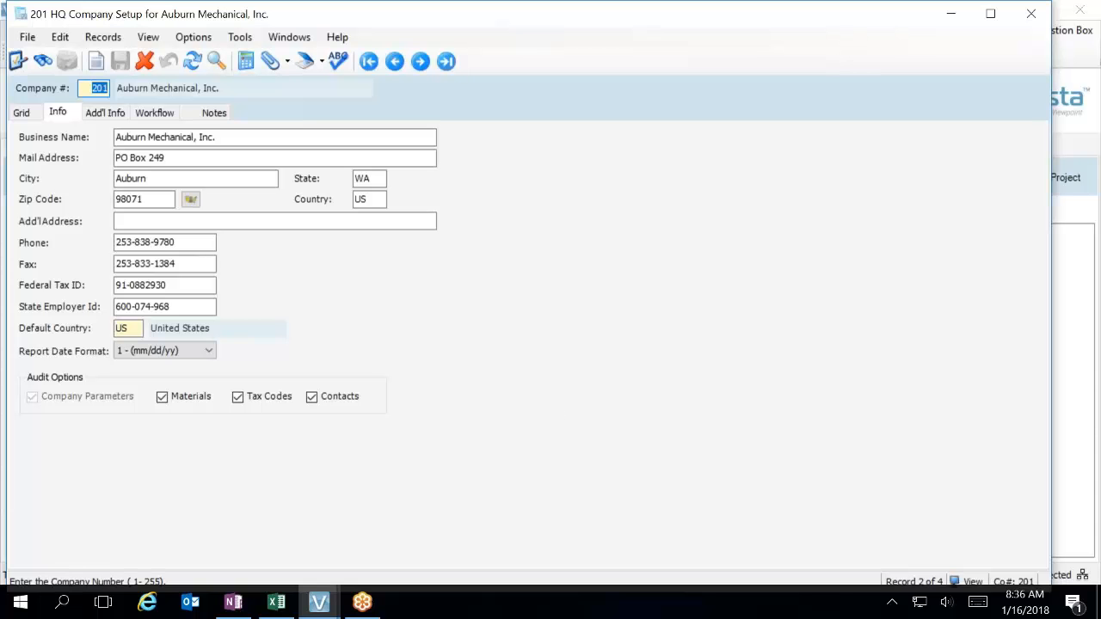
click(22, 113)
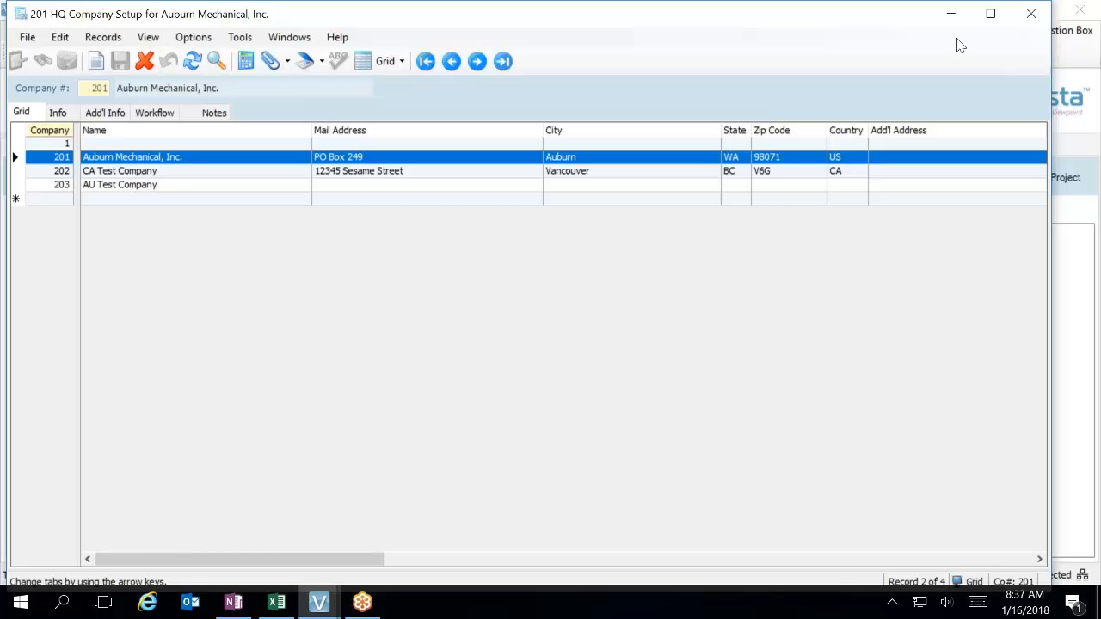
click(1031, 14)
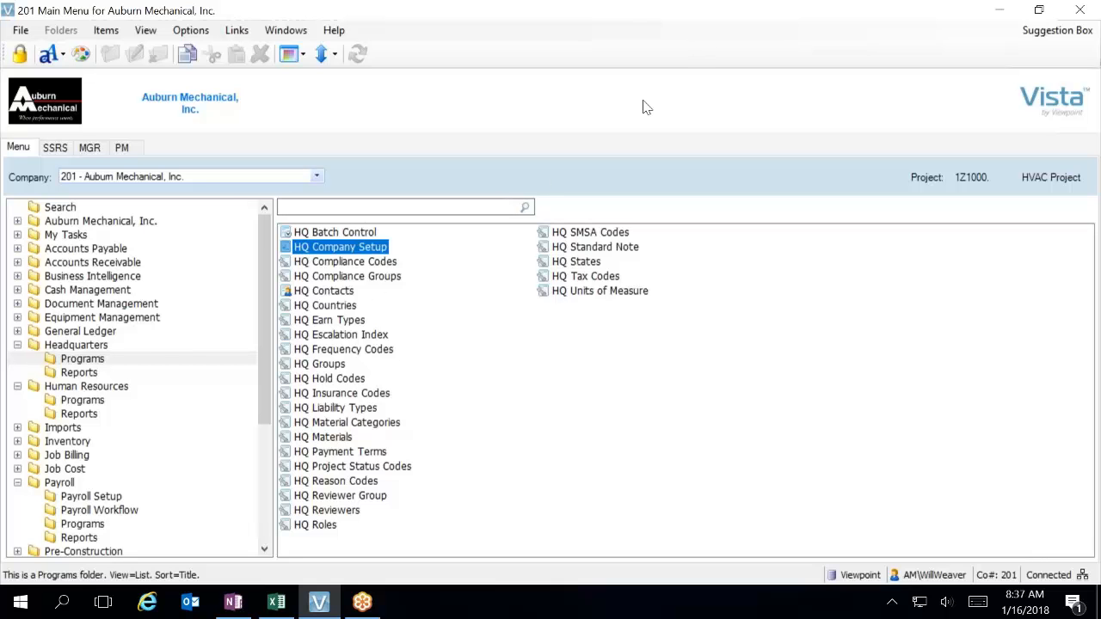
Open HQ Earn Types, list all earnings types in grid view, and move the form aside.
double_click(351, 325)
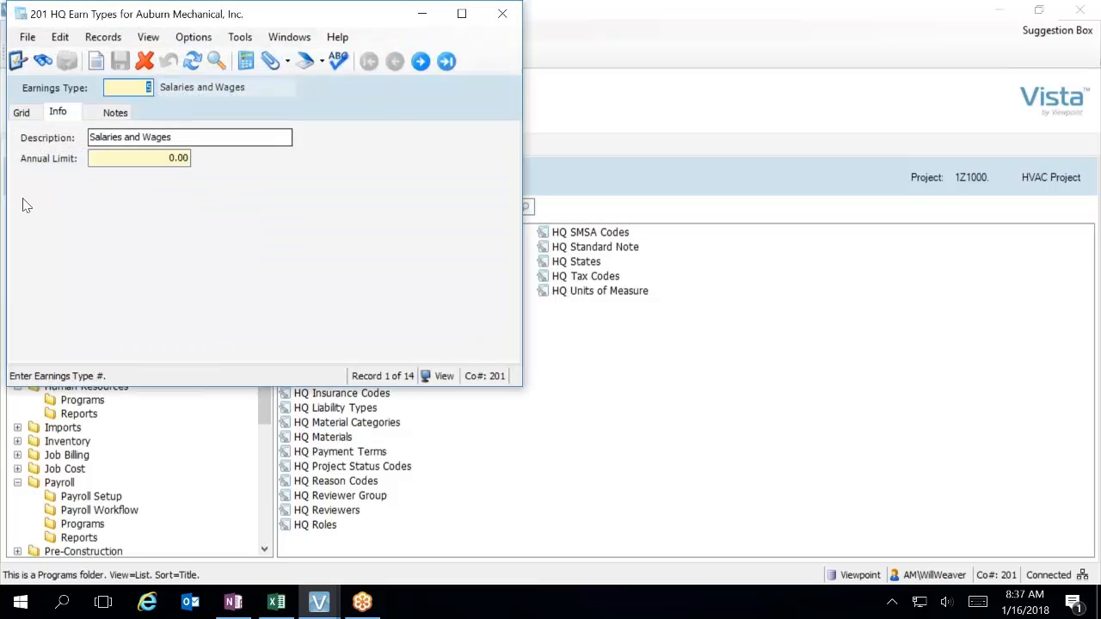
click(31, 112)
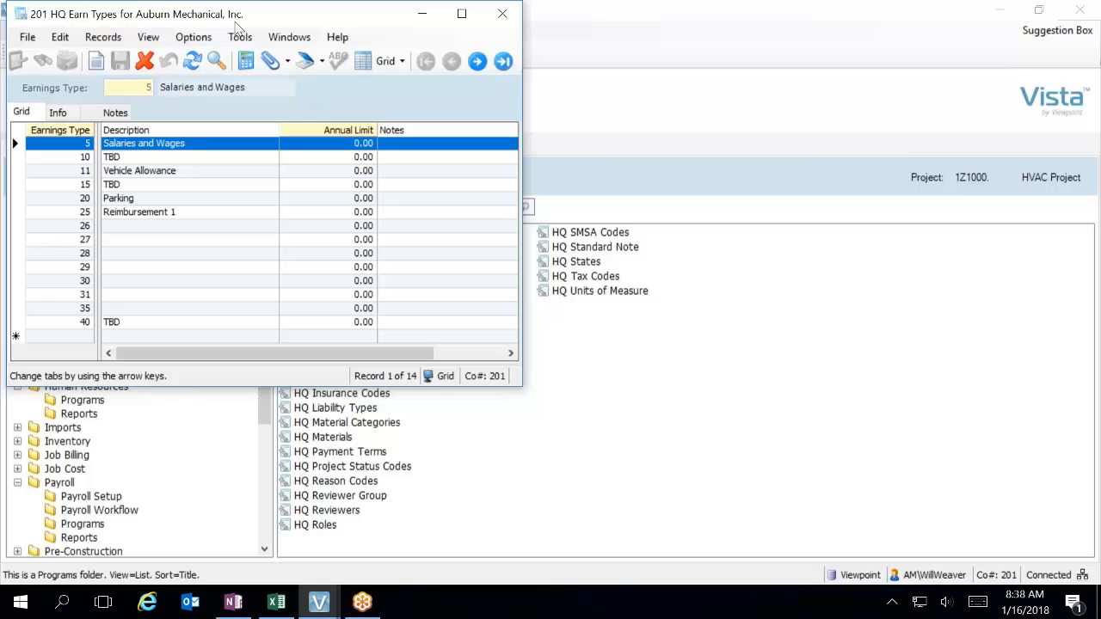
drag(257, 11, 833, 65)
Open PR Earnings Codes from Payroll Setup in grid view and place it side by side with the HQ Earn Types list.
click(69, 498)
double_click(336, 234)
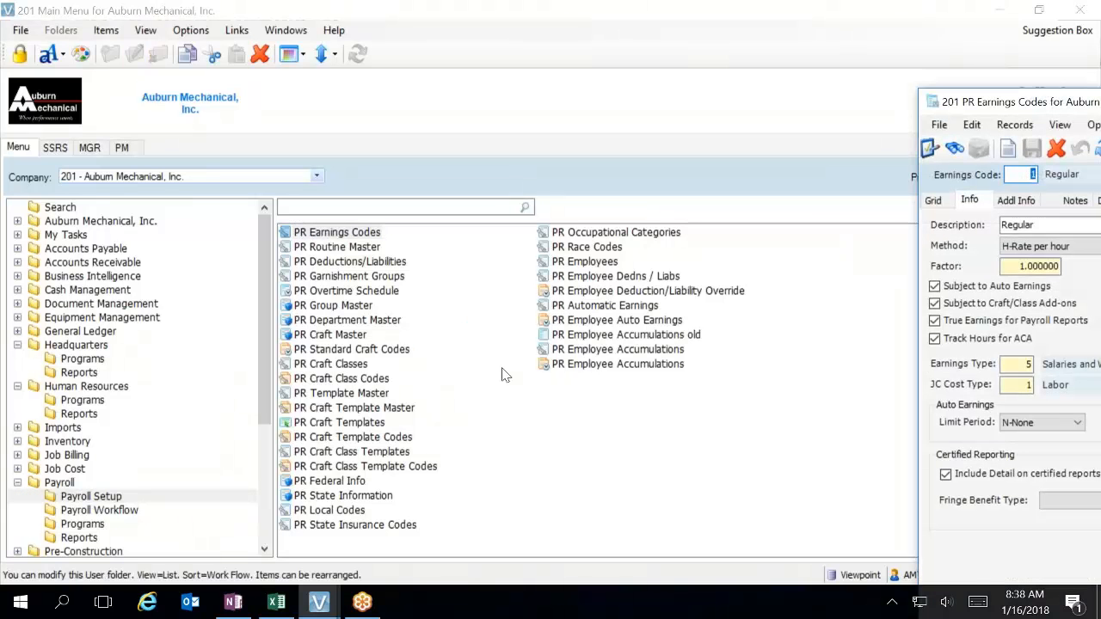
drag(1058, 101, 317, 9)
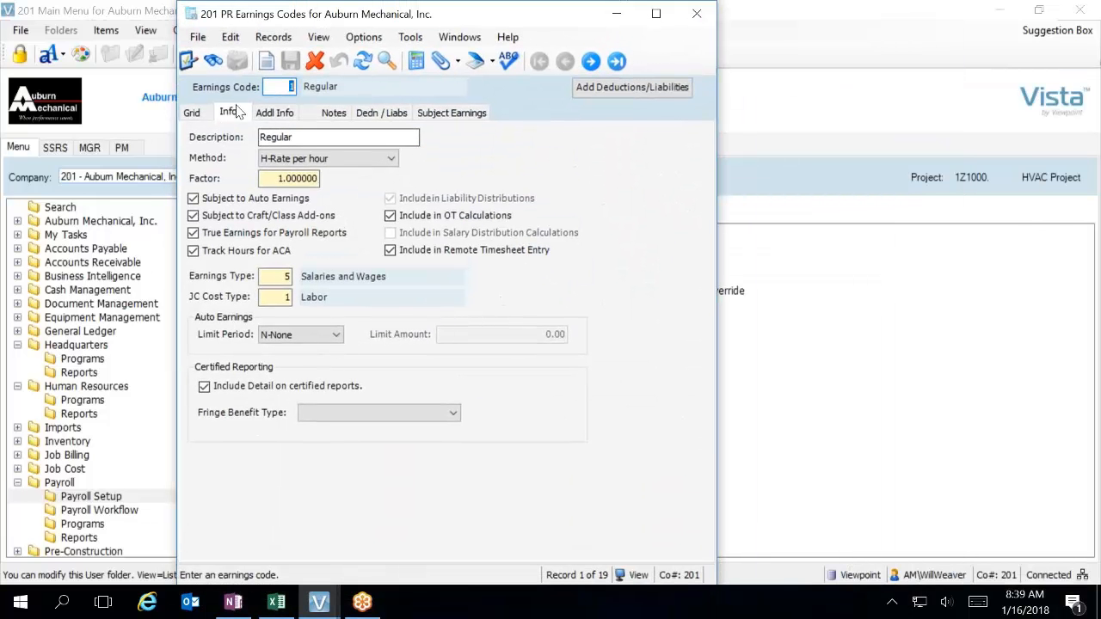
click(191, 113)
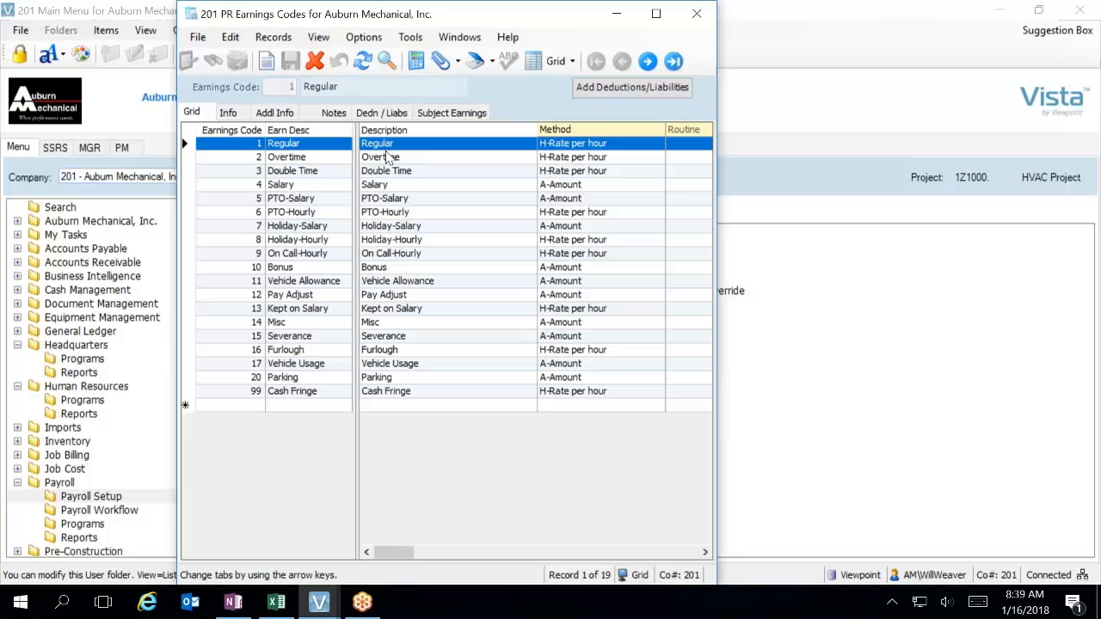
drag(525, 15, 360, 25)
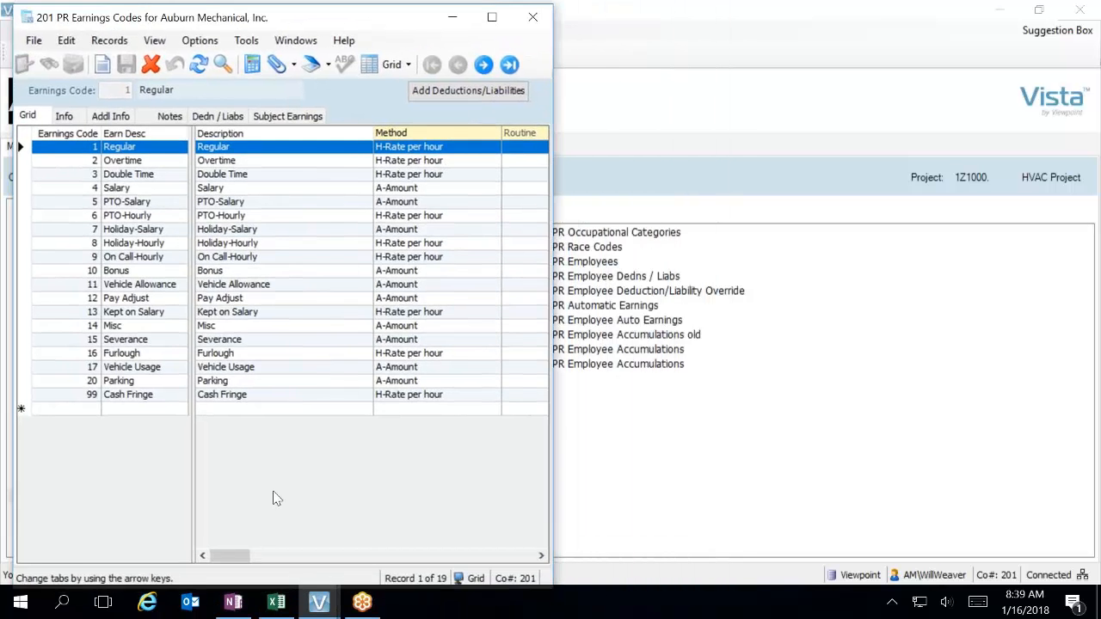
click(317, 602)
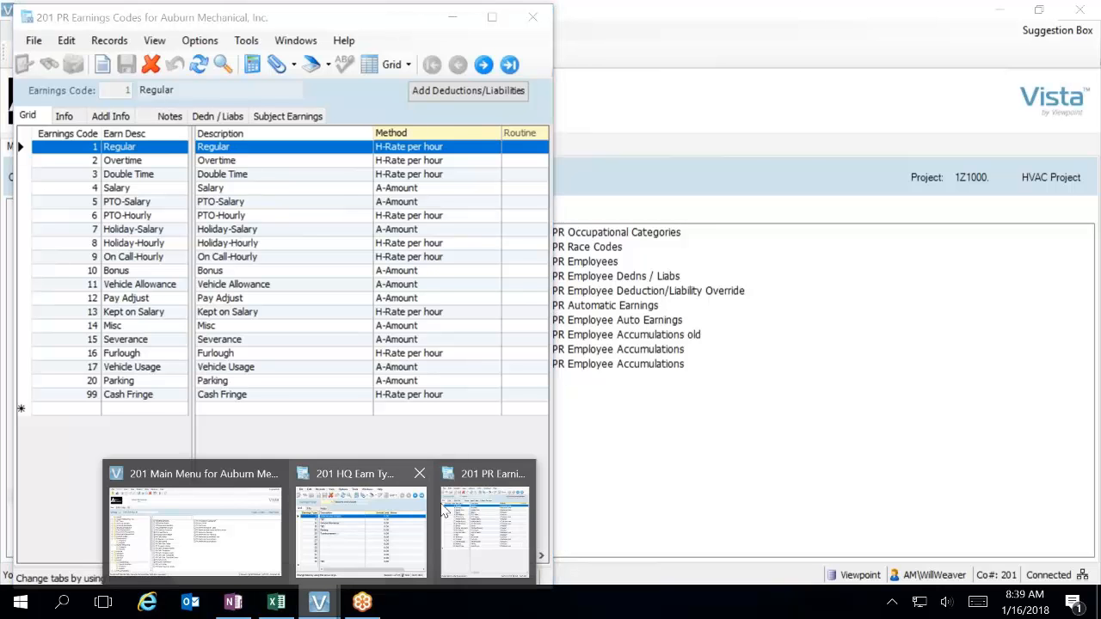
click(393, 526)
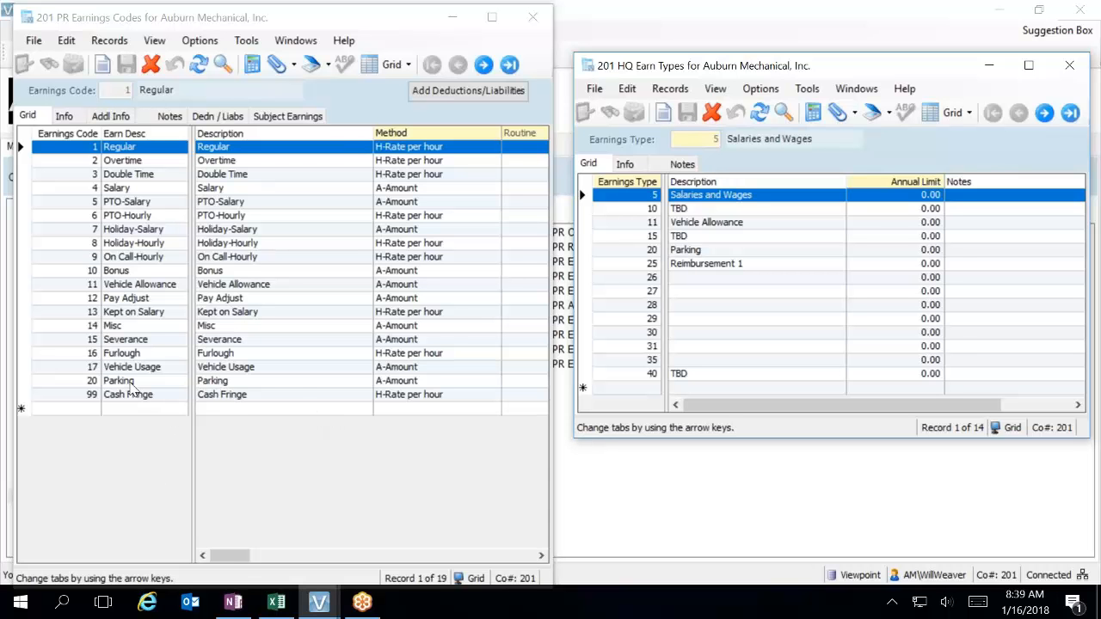
Select earnings code 17, Vehicle Usage, and open its deductions and liabilities.
click(155, 370)
click(96, 368)
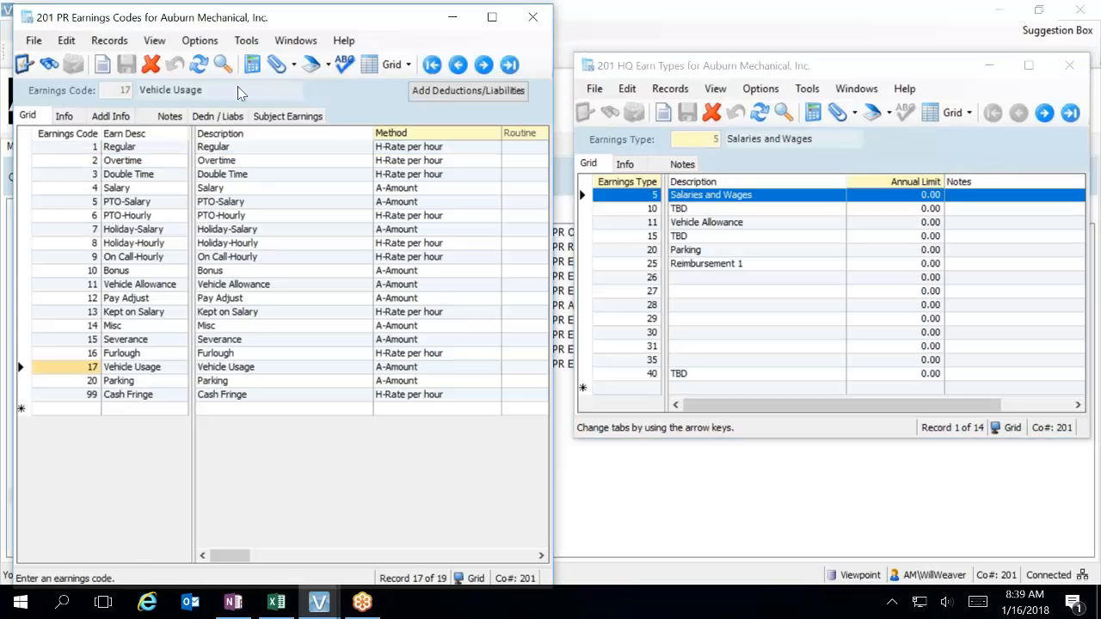
click(225, 117)
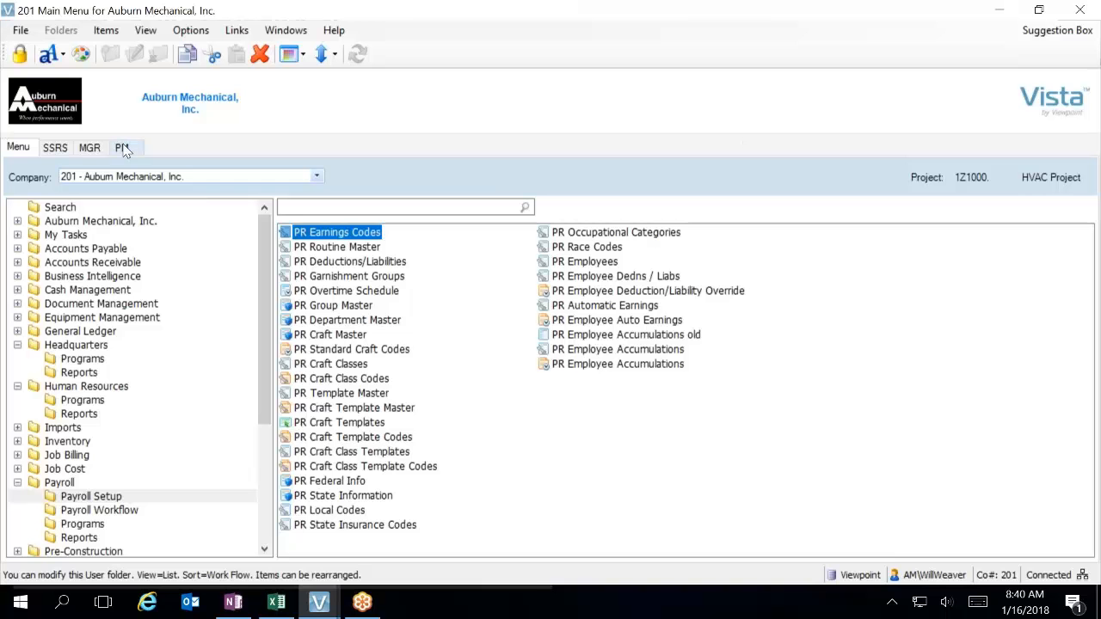
Bring the PR Earnings Codes and HQ Earn Types forms back in front of the main menu.
click(319, 602)
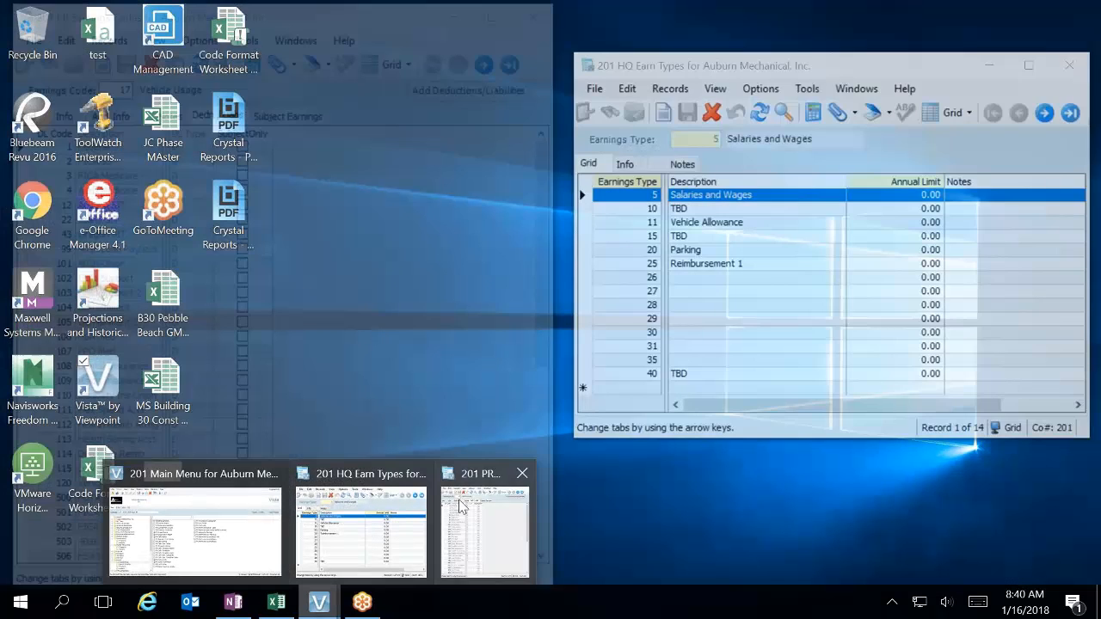
click(460, 506)
click(314, 609)
click(368, 516)
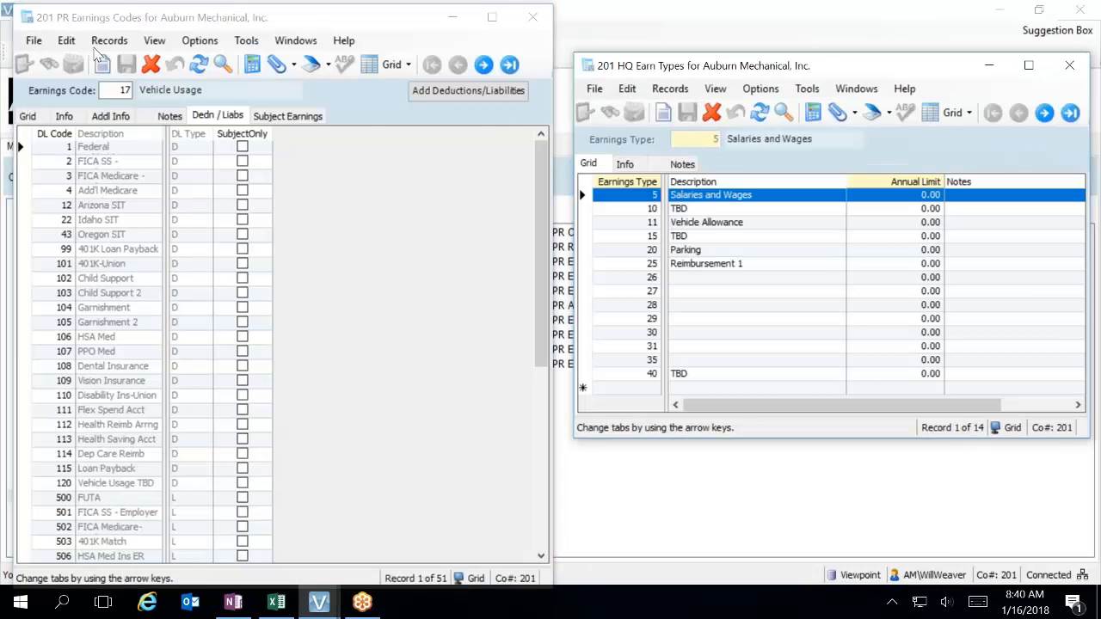
Examine the Earn Type column in the PR Earnings Codes grid to see which earnings type each code is assigned.
click(28, 116)
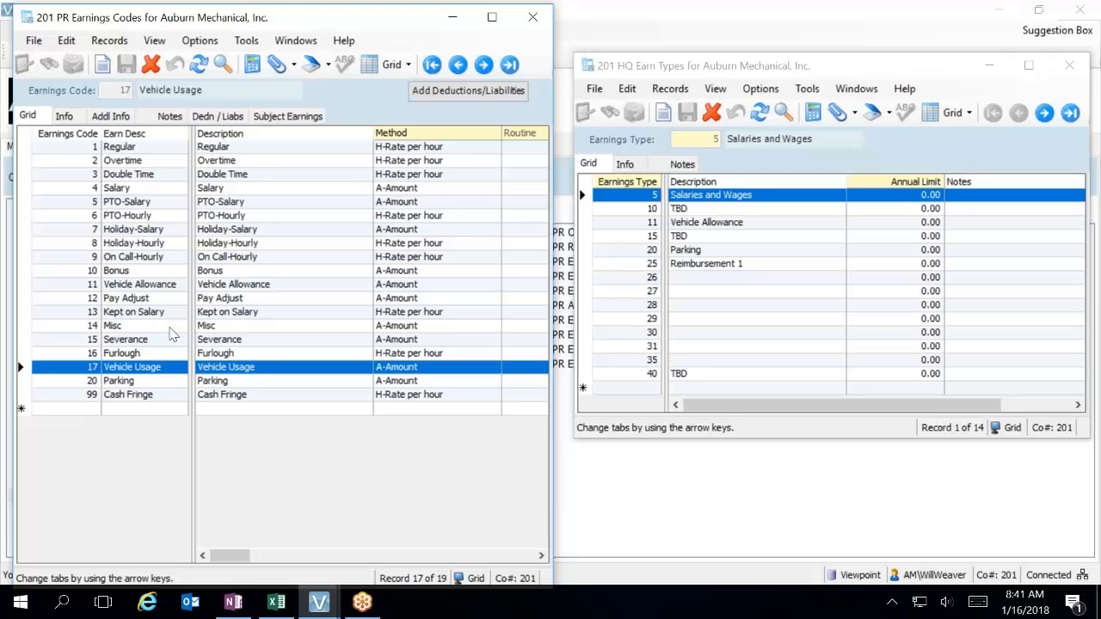
click(382, 557)
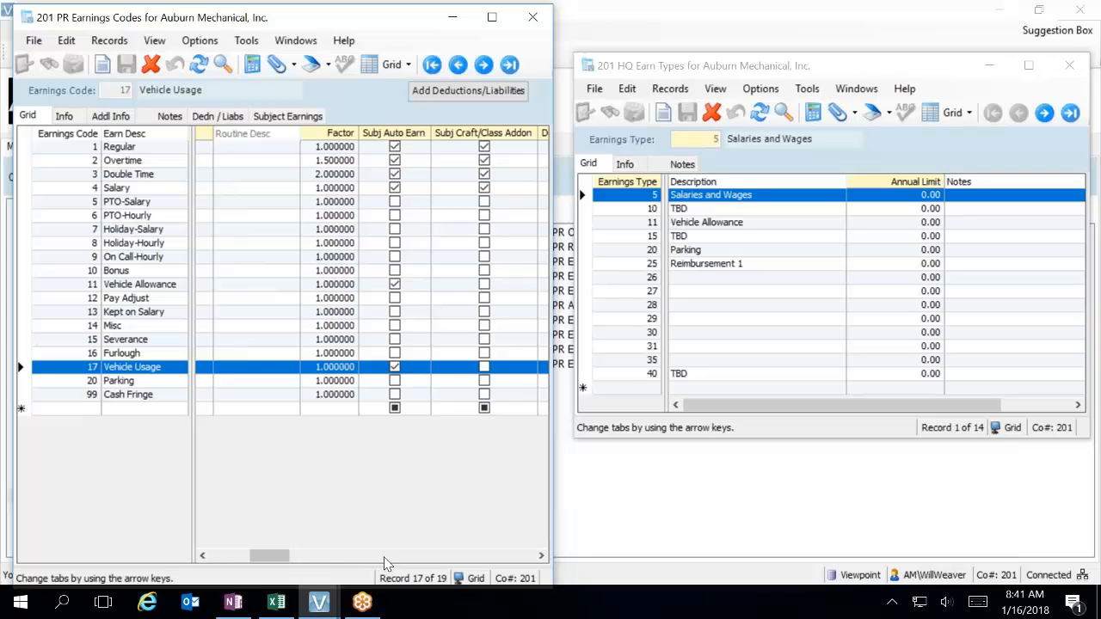
click(385, 557)
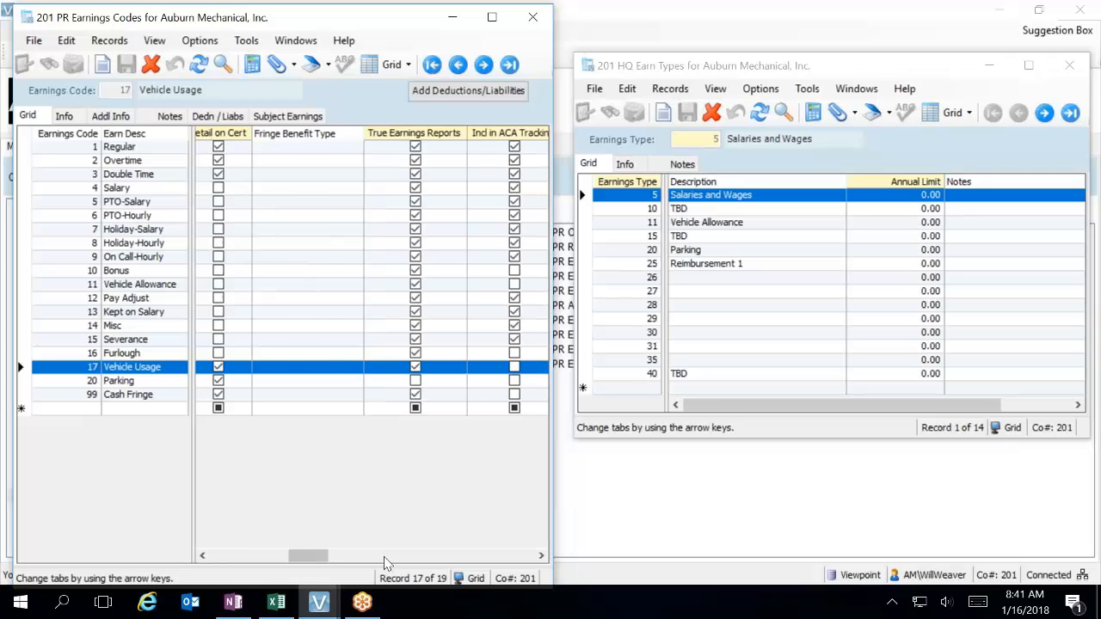
click(437, 558)
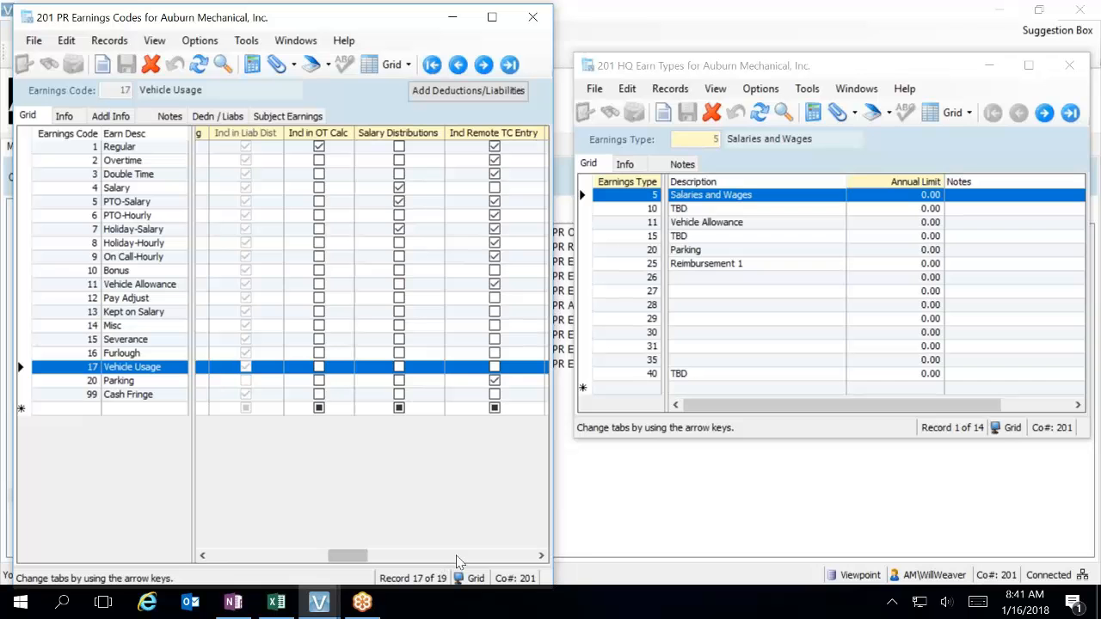
click(491, 558)
click(497, 558)
drag(430, 558, 404, 558)
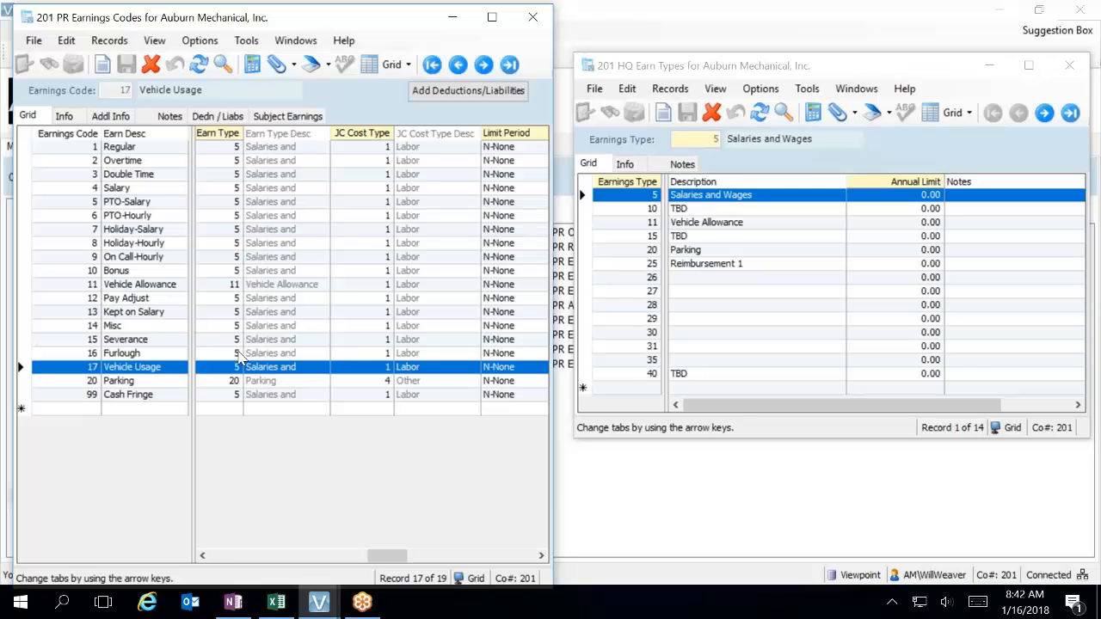
Return to the main menu and open PR Department Master with all departments listed in grid view.
click(318, 602)
click(283, 551)
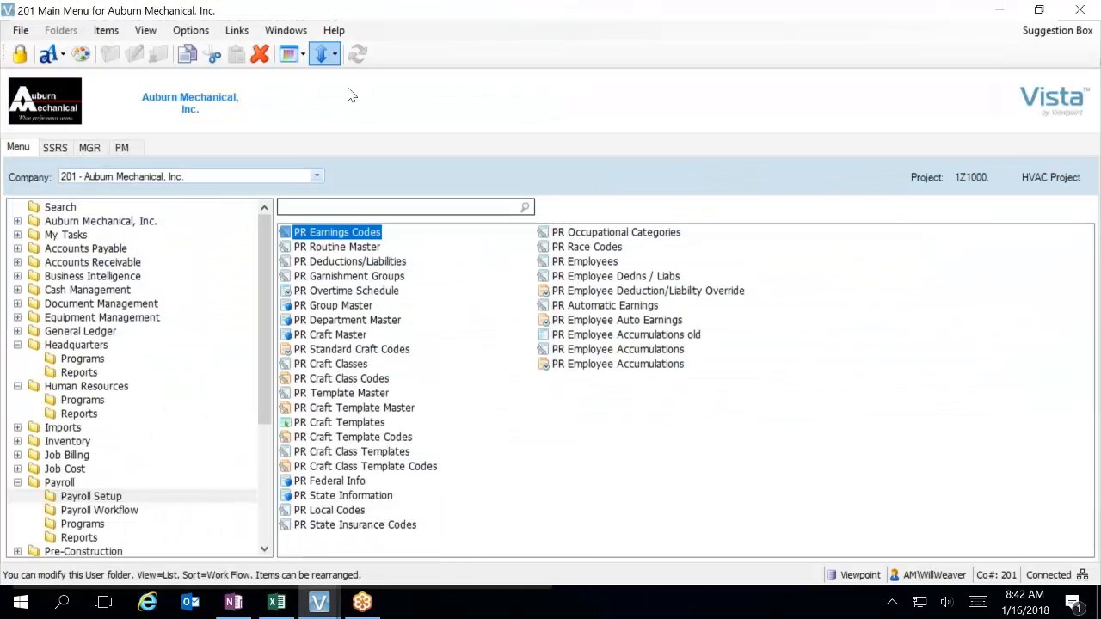
click(336, 321)
double_click(334, 325)
click(19, 113)
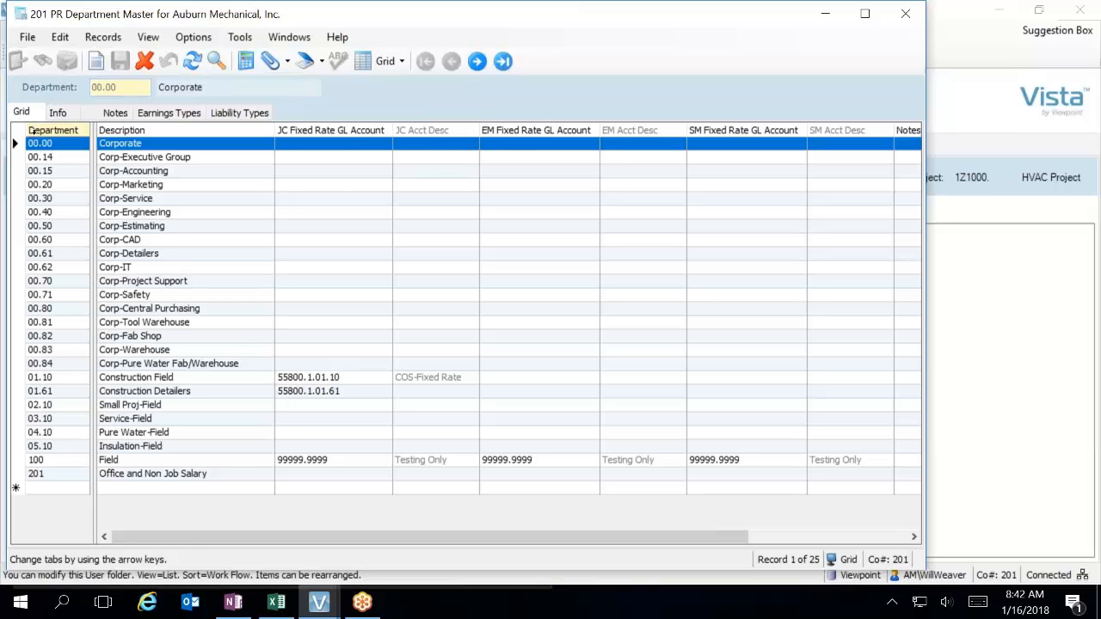
Review the earnings and liability types of department 00.00 Corporate, including the lookup of available earning types for a new row.
click(168, 114)
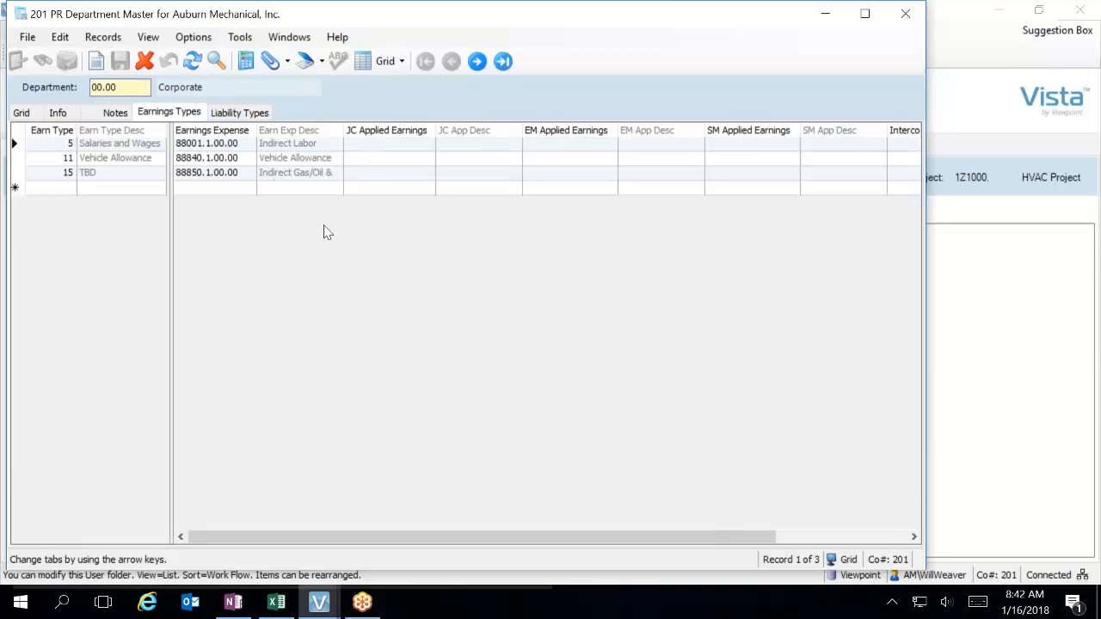
click(62, 191)
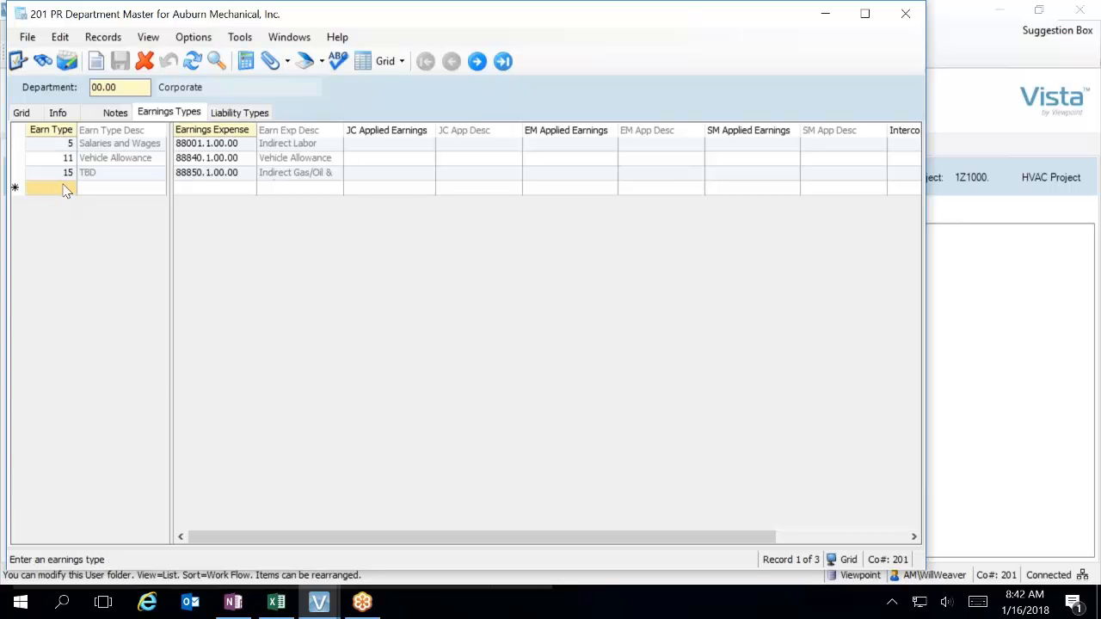
key(F4)
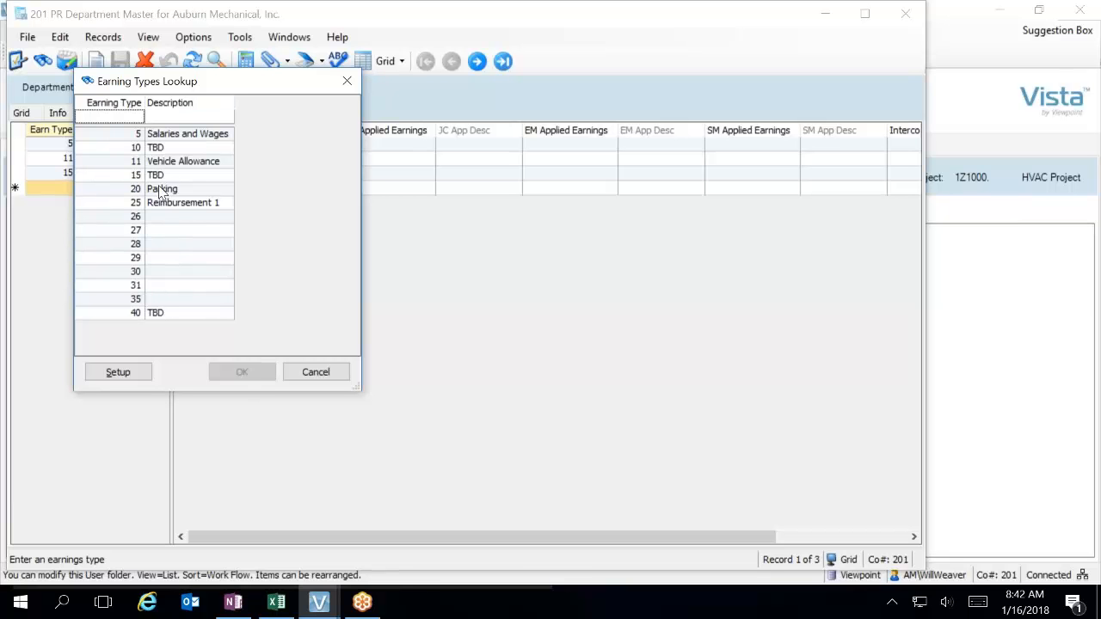
drag(269, 93, 958, 113)
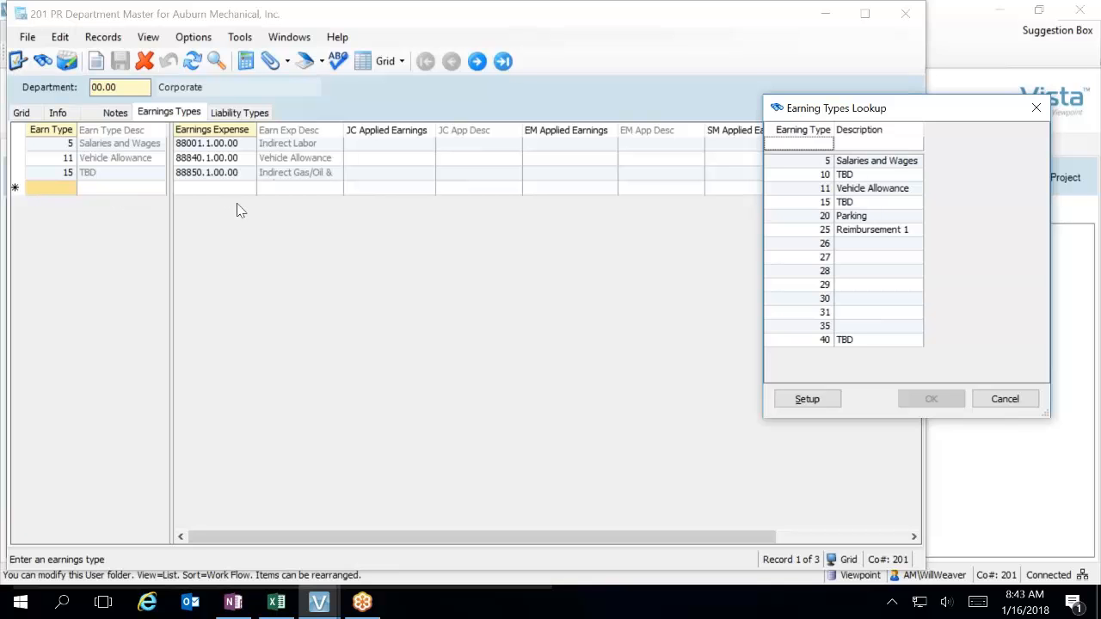
click(1003, 398)
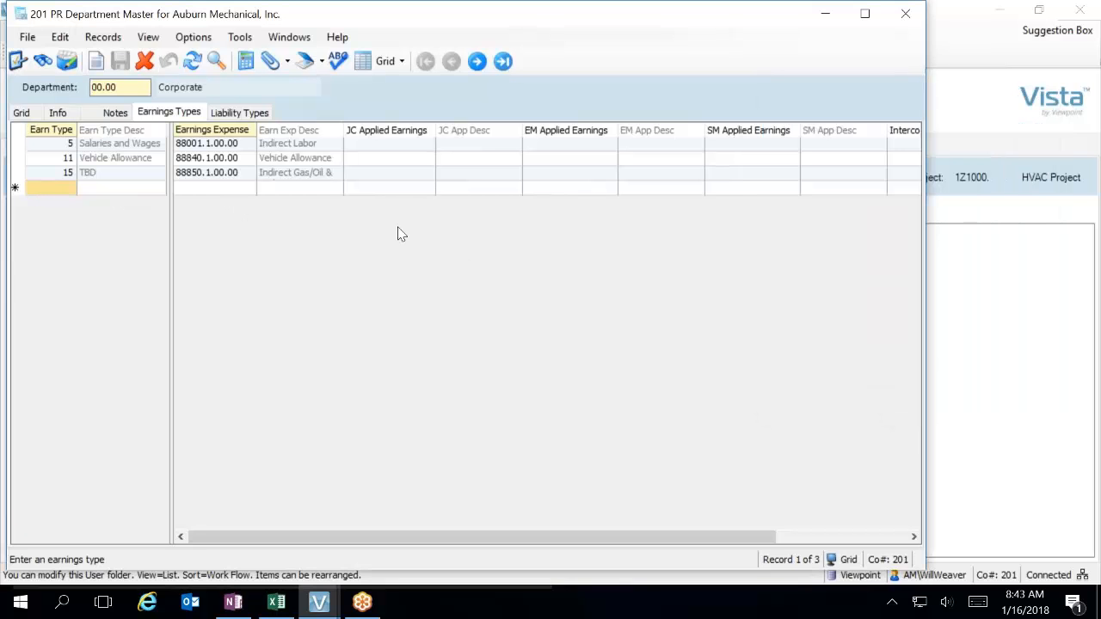
click(245, 113)
click(172, 115)
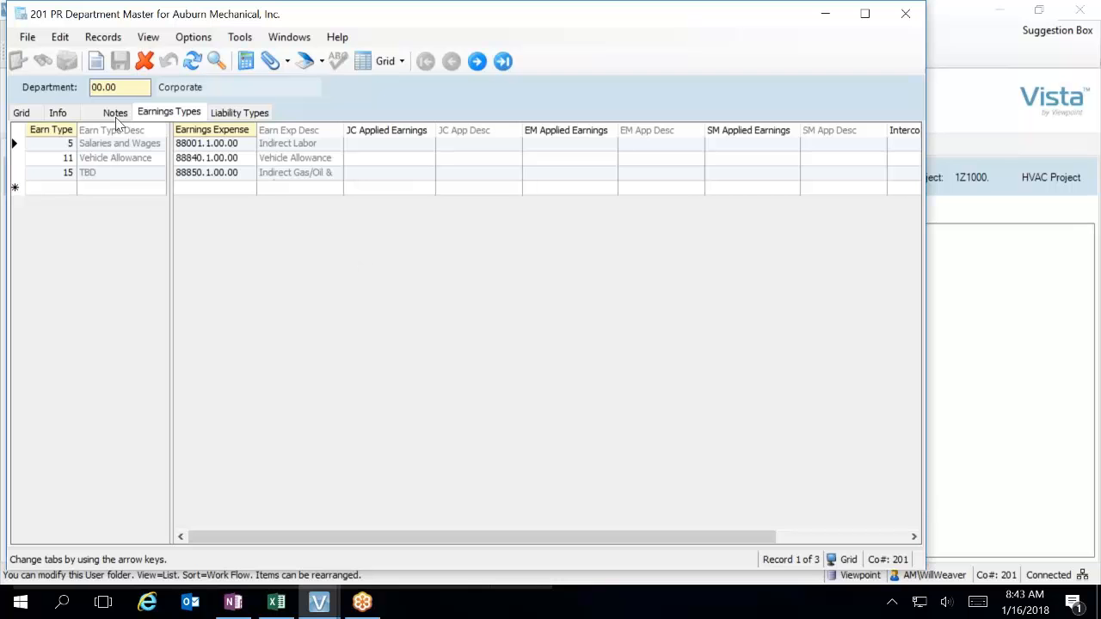
Sort the department list by description and examine the earnings types of department 00.30 Corp-Service.
click(23, 113)
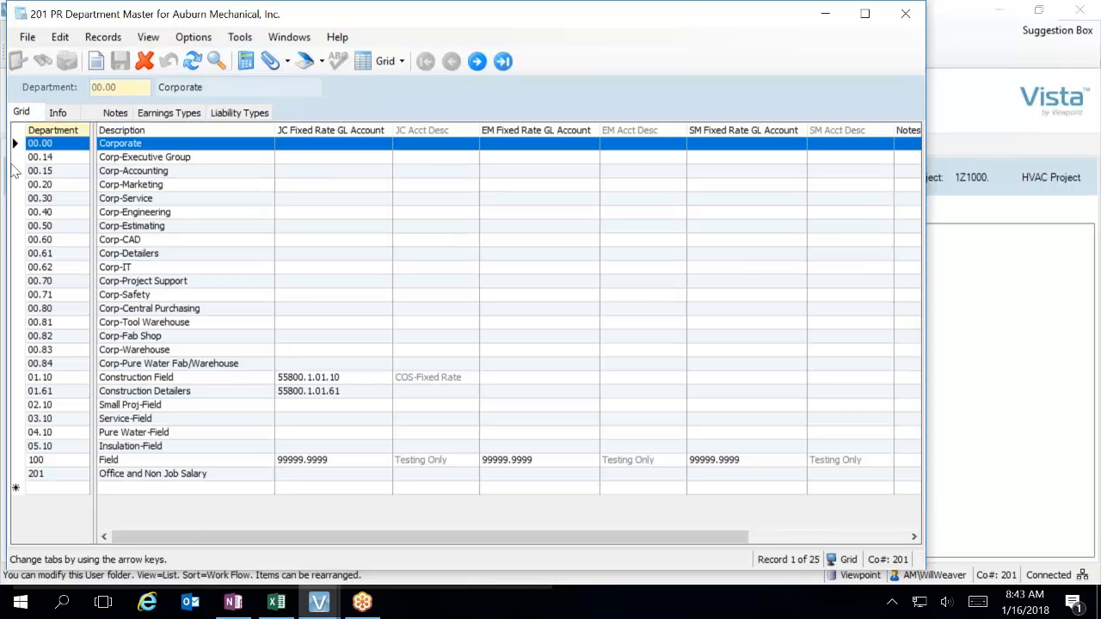
click(59, 368)
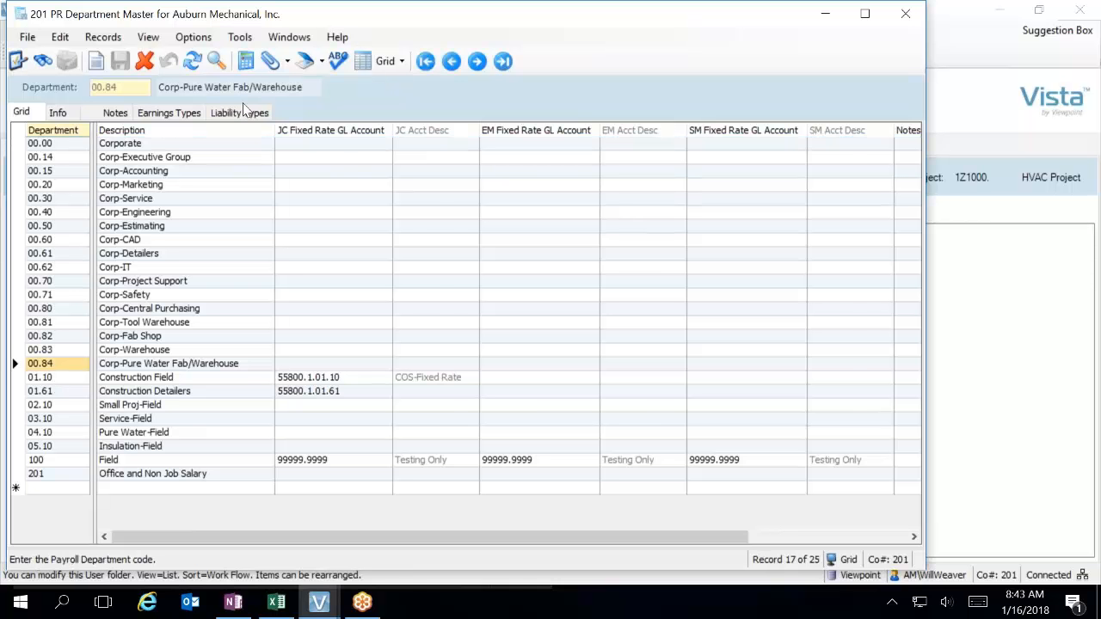
click(190, 129)
click(189, 112)
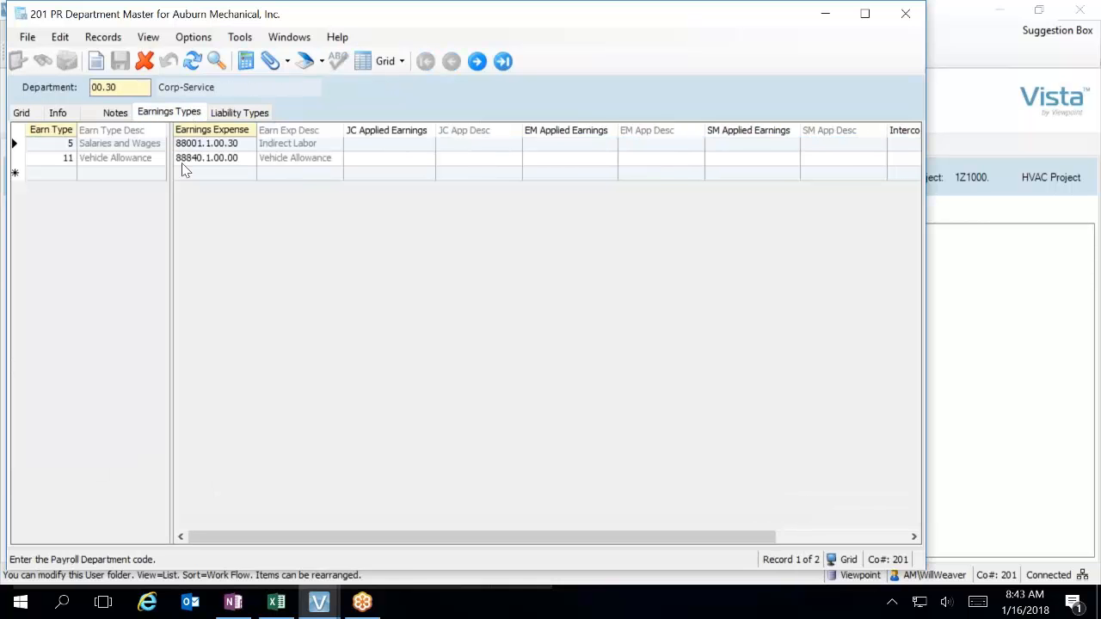
Examine the earnings types of department 00.71 Corp-Safety and return to the department list.
click(20, 114)
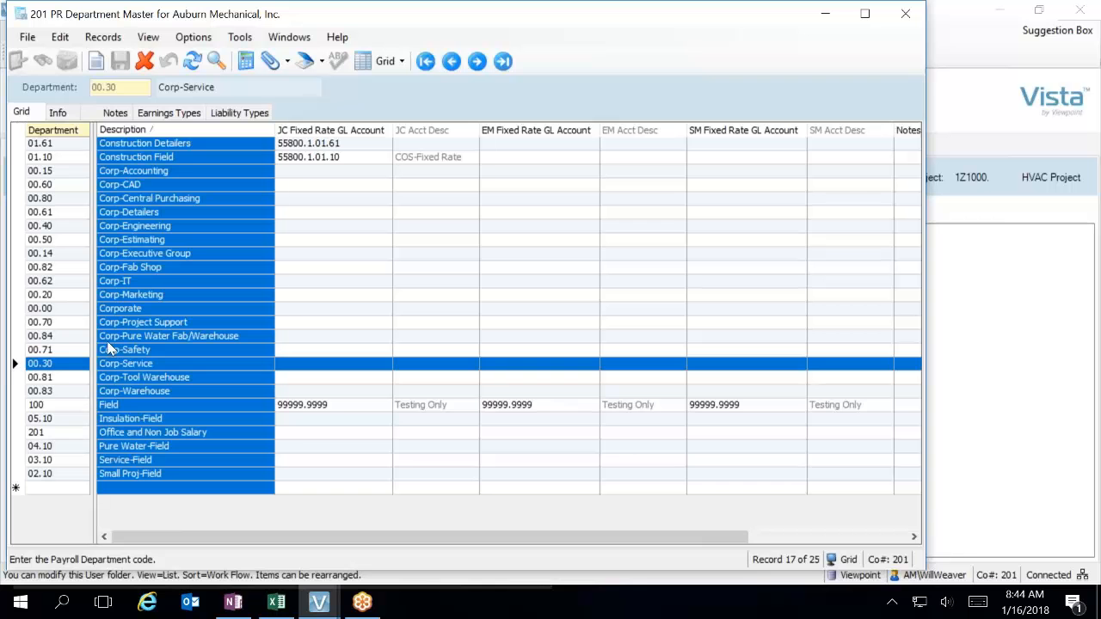
click(45, 350)
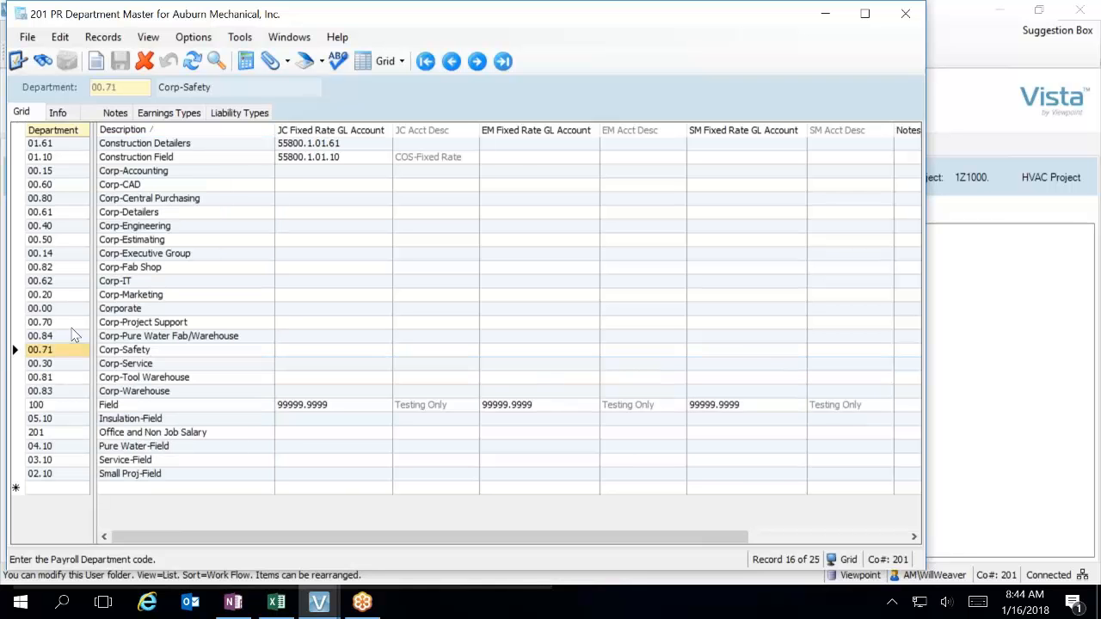
click(171, 113)
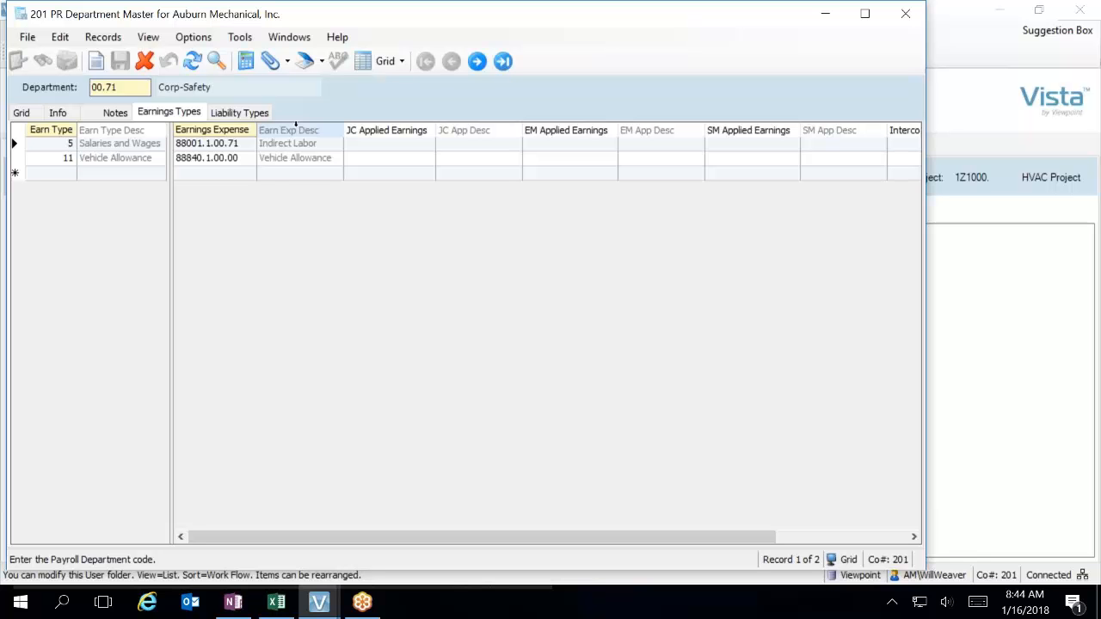
click(21, 113)
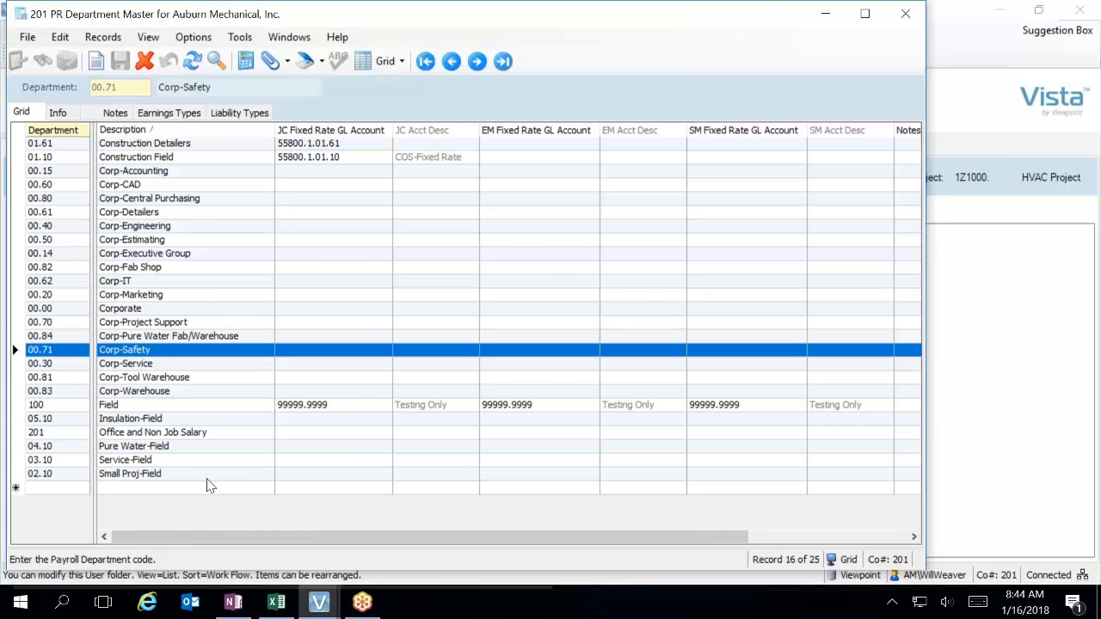
Return to the main menu and open JC Dept Master from the Job Cost programs, showing all departments in grid view.
click(967, 175)
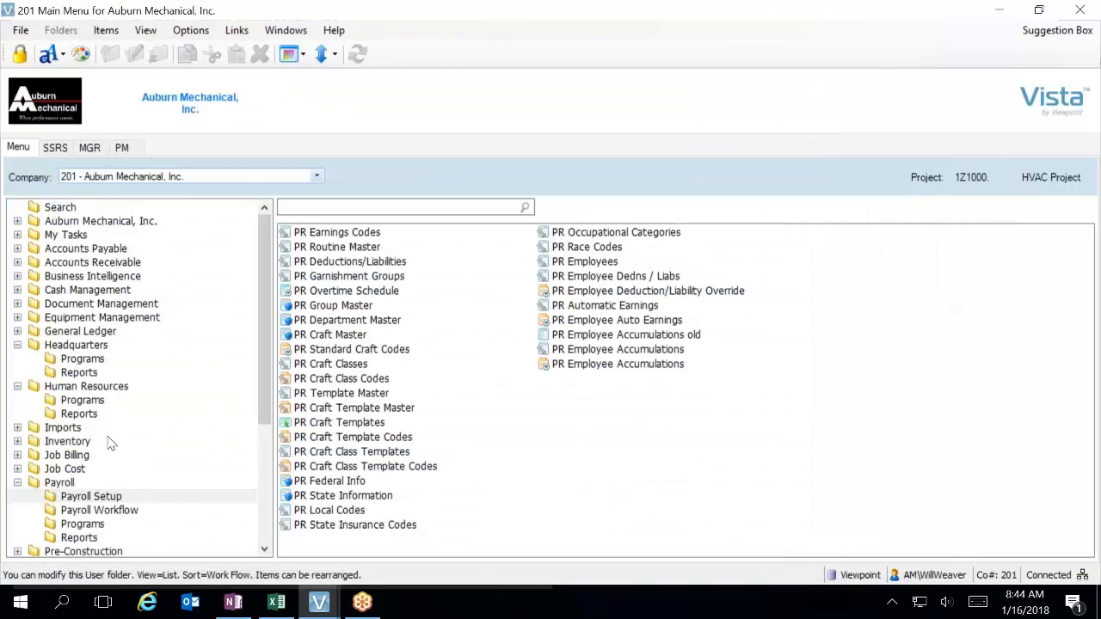
click(17, 469)
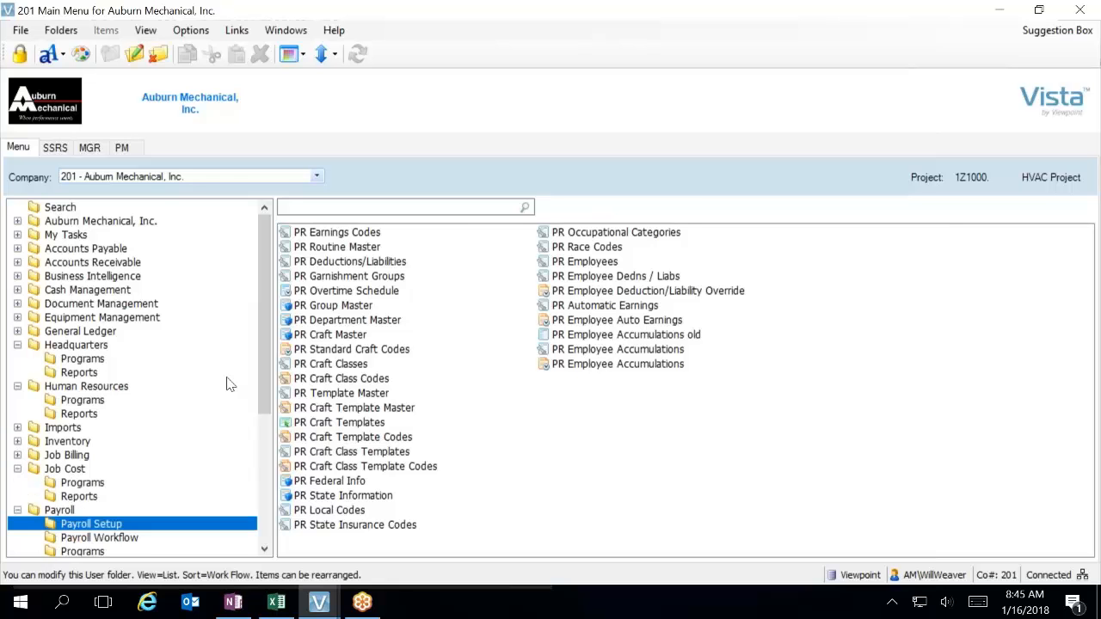
click(82, 482)
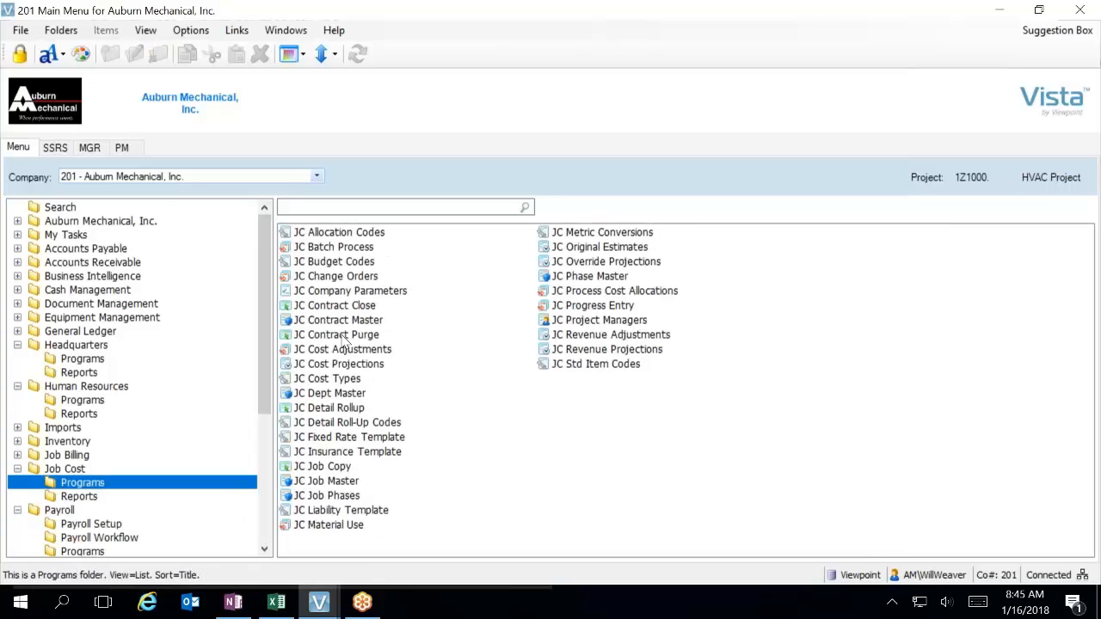
double_click(344, 392)
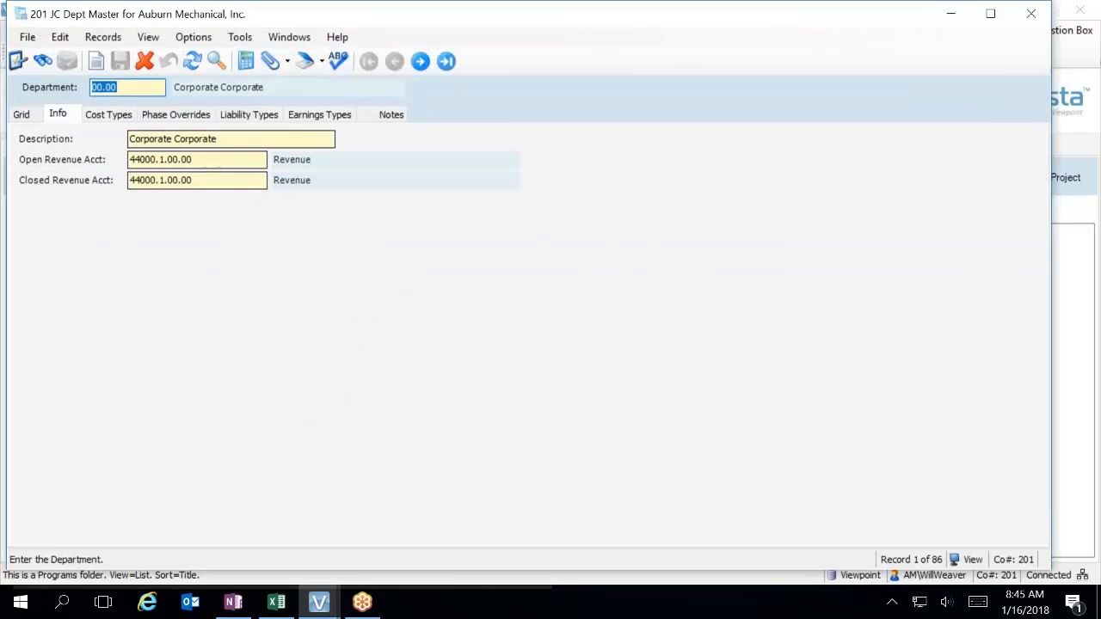
click(28, 116)
scroll(95, 387, down, 19)
scroll(103, 407, up, 19)
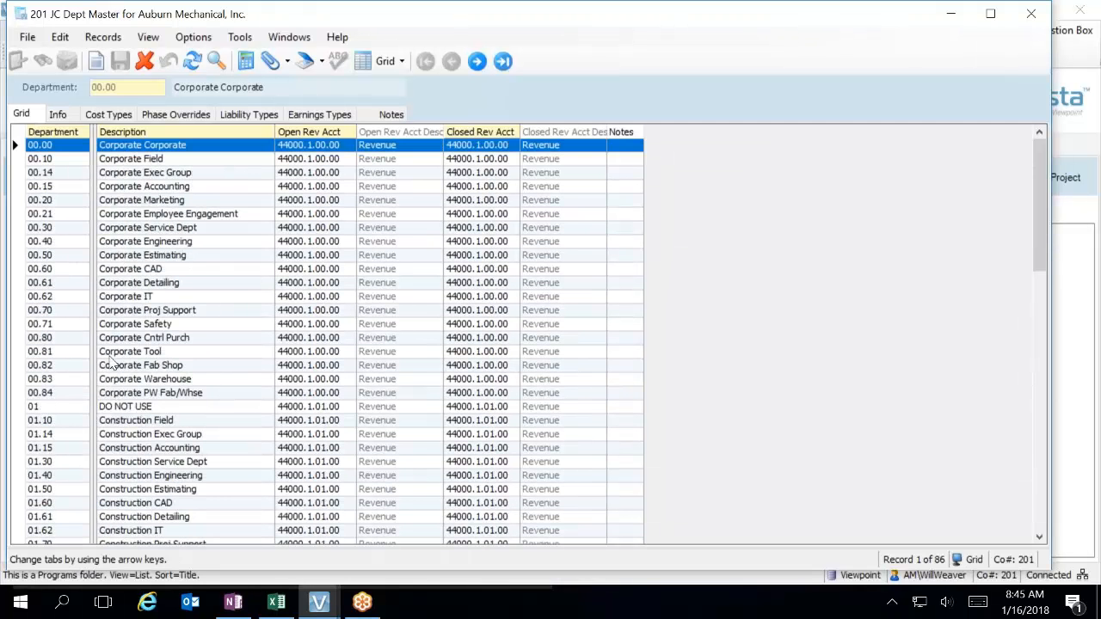
Examine the earnings types of job cost departments 00.00 Corporate Corporate and 01.10 Construction Field.
click(318, 114)
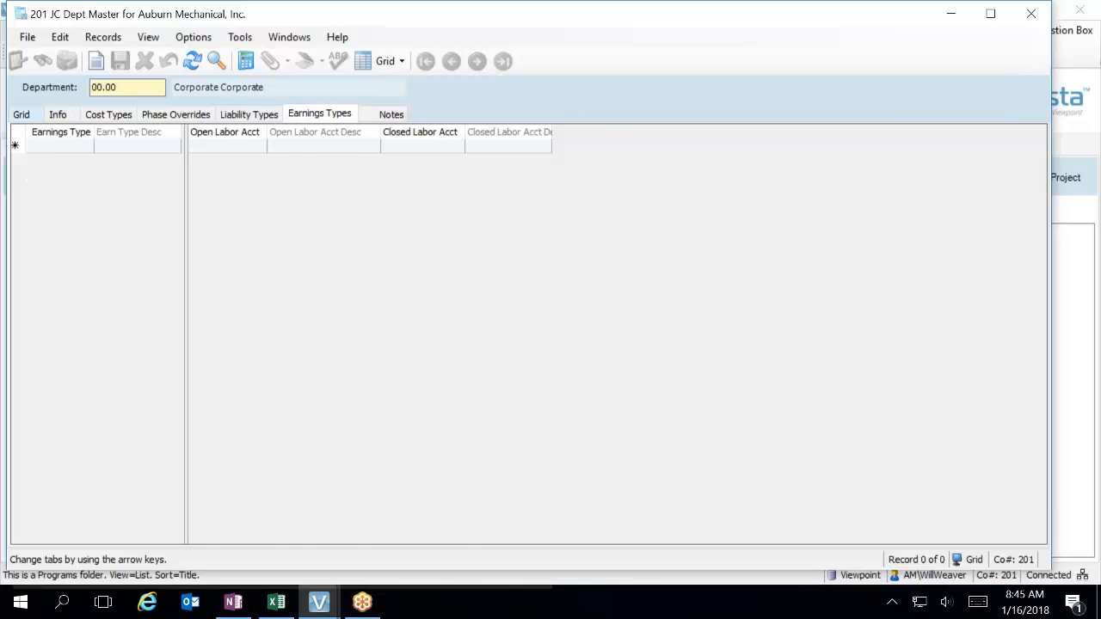
click(22, 114)
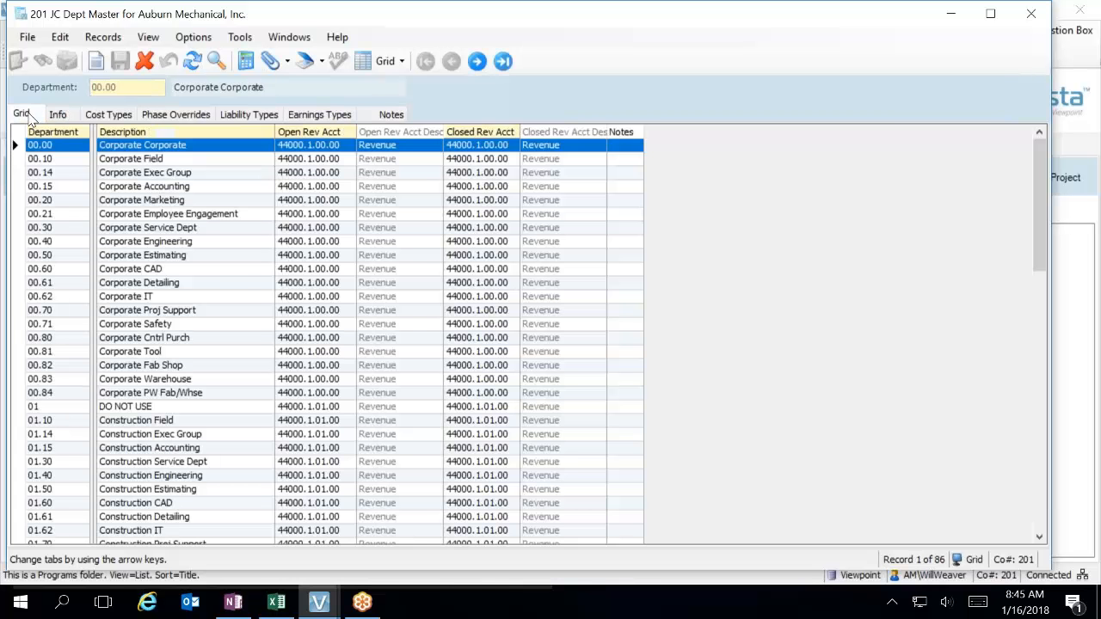
click(67, 427)
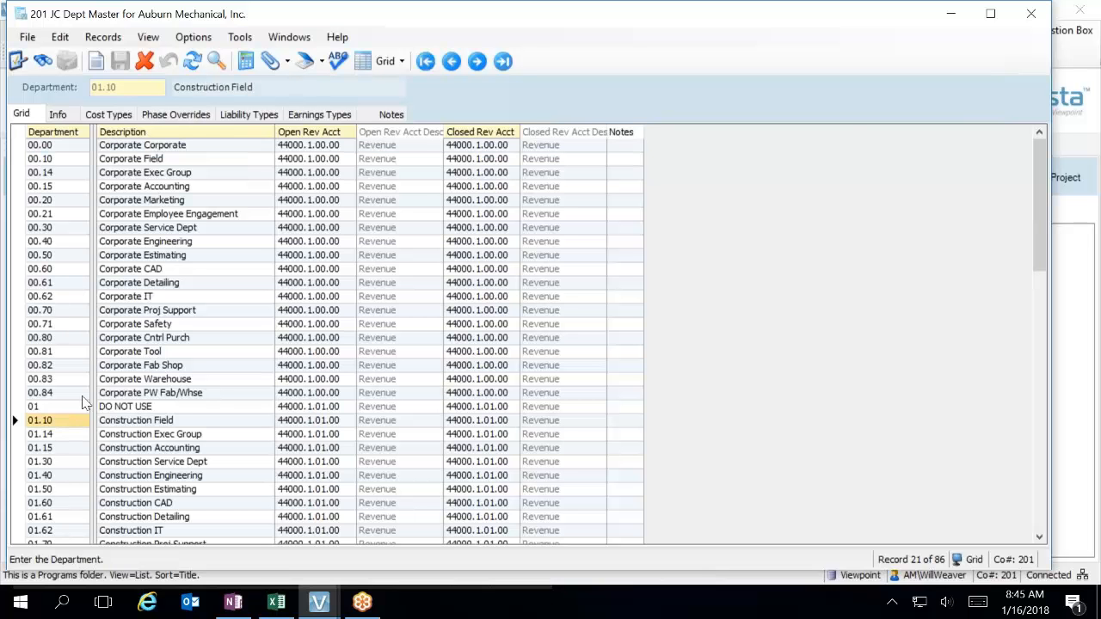
click(318, 115)
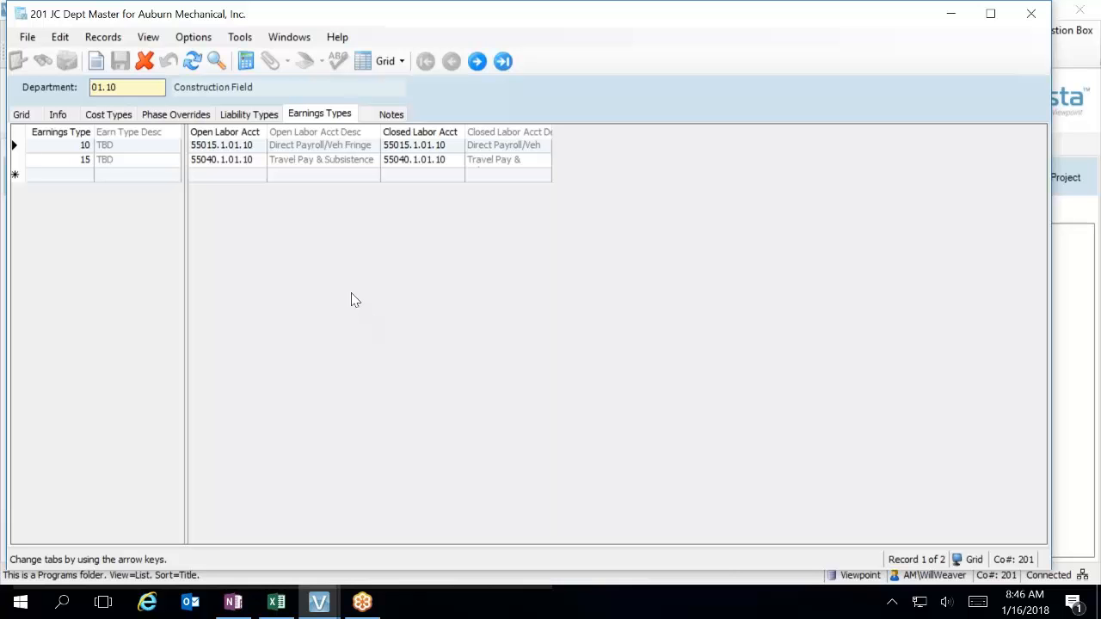
Review the liability types, phase overrides, cost types and info of department 01.10 Construction Field, and close JC Dept Master.
click(262, 119)
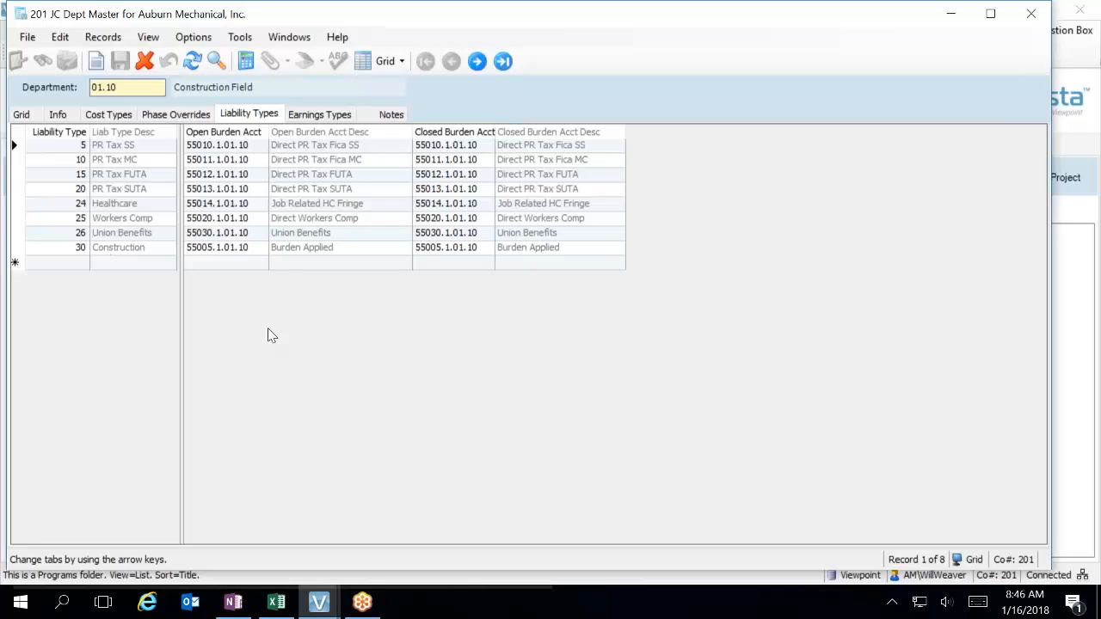
click(183, 120)
click(110, 117)
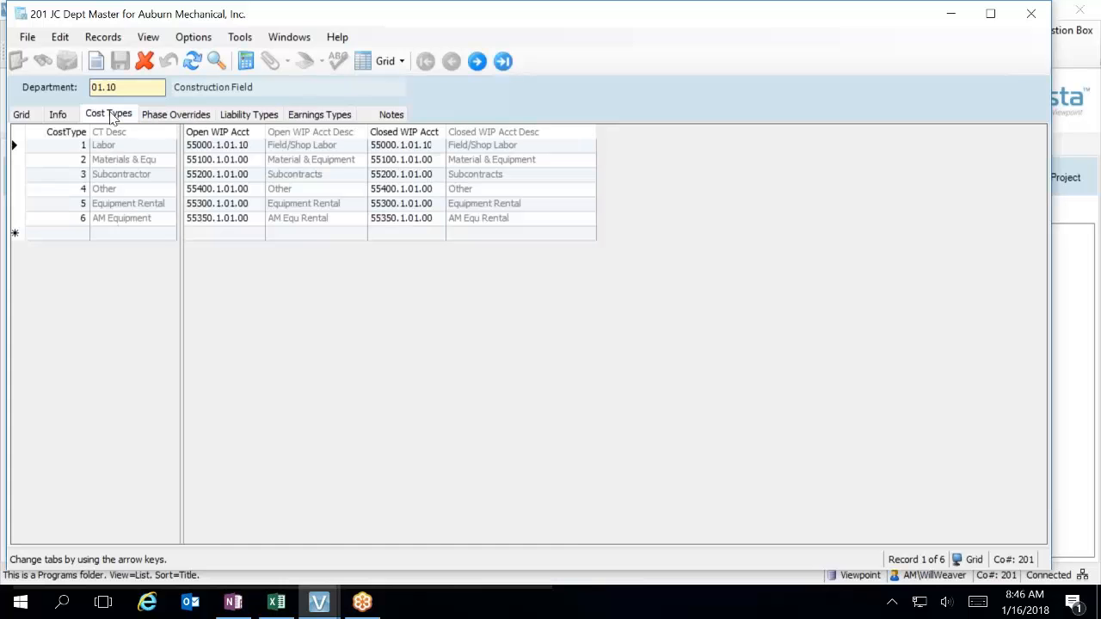
click(60, 115)
click(26, 114)
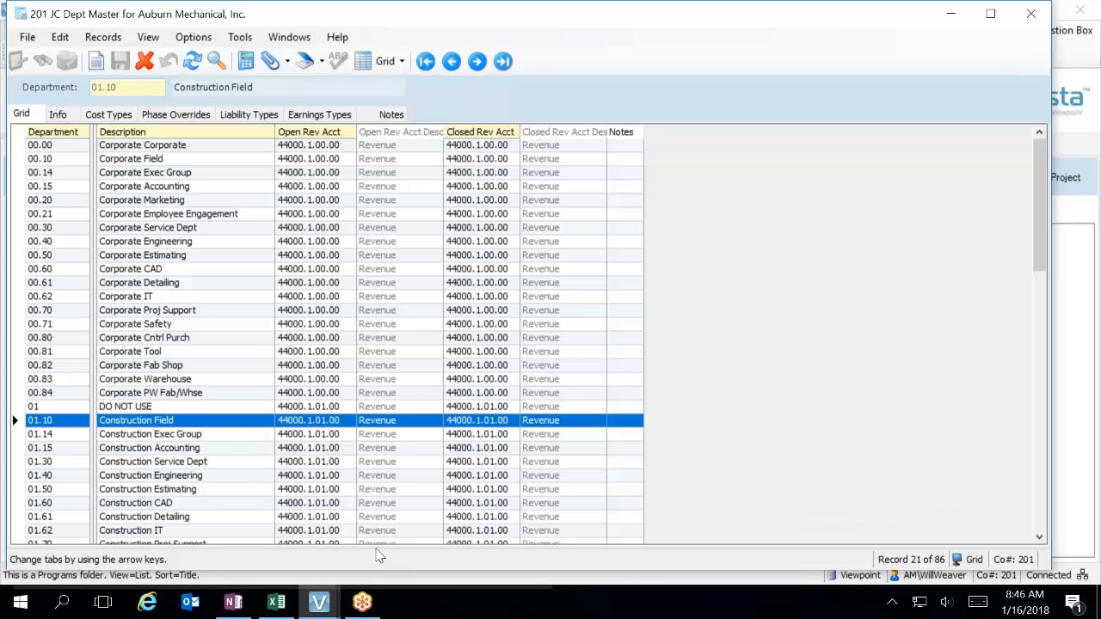
click(1030, 14)
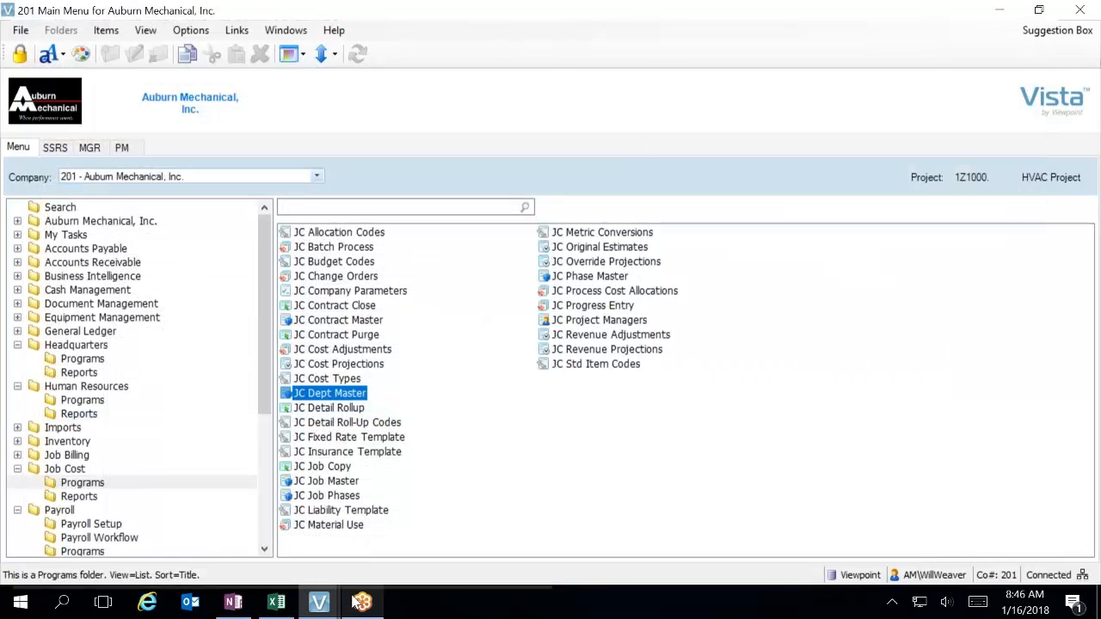
Bring up the open HQ Earn Types window and examine the descriptions of earnings types 10 and 26.
click(318, 606)
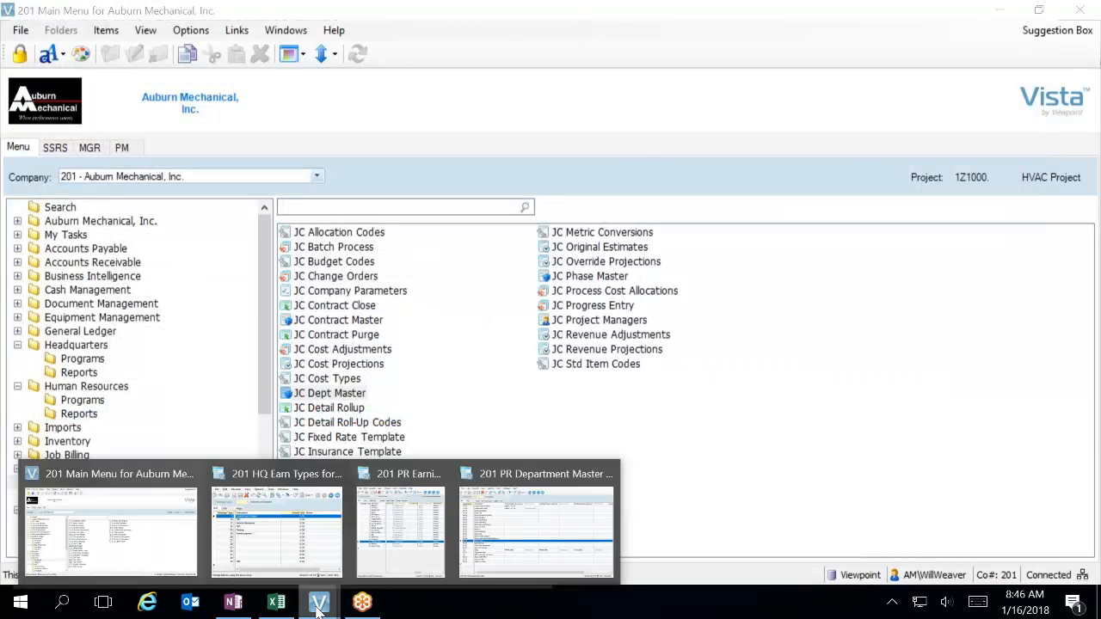
click(327, 529)
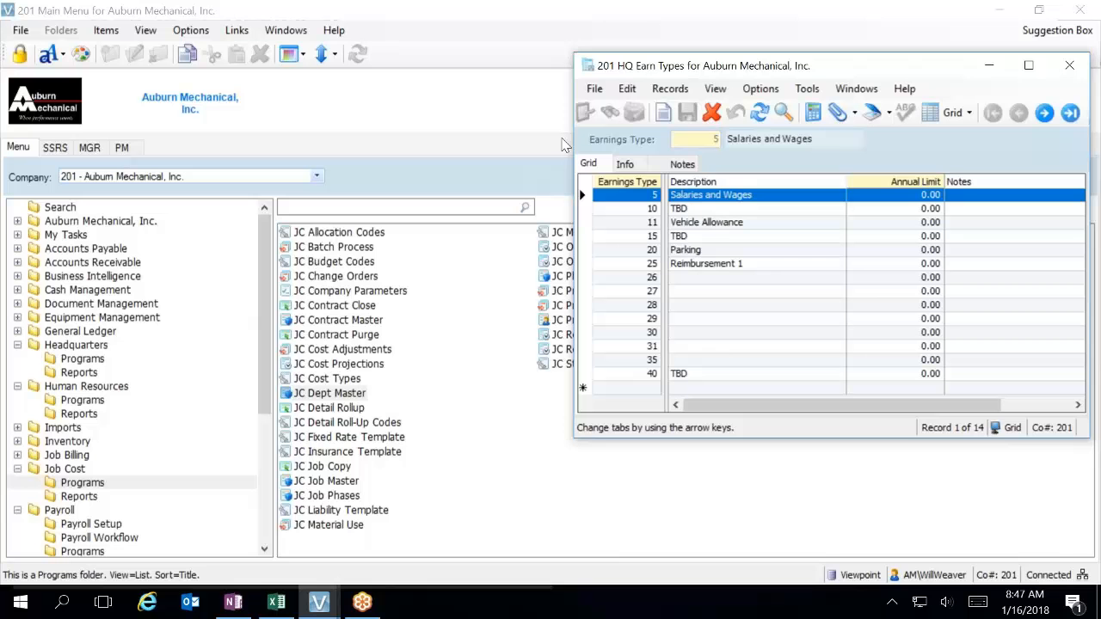
click(716, 215)
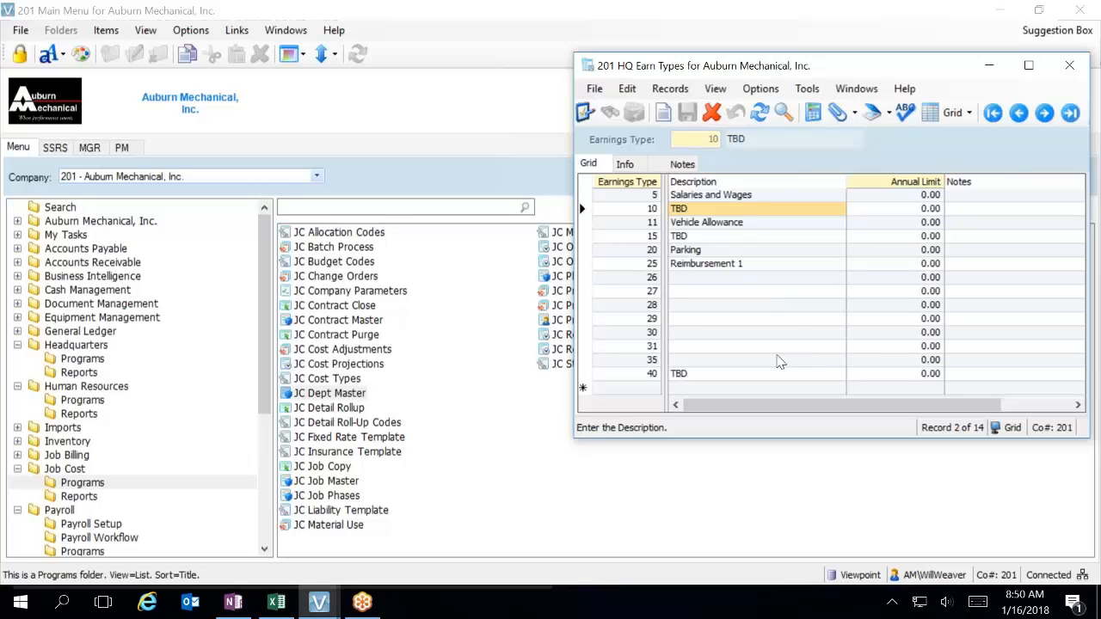
click(781, 286)
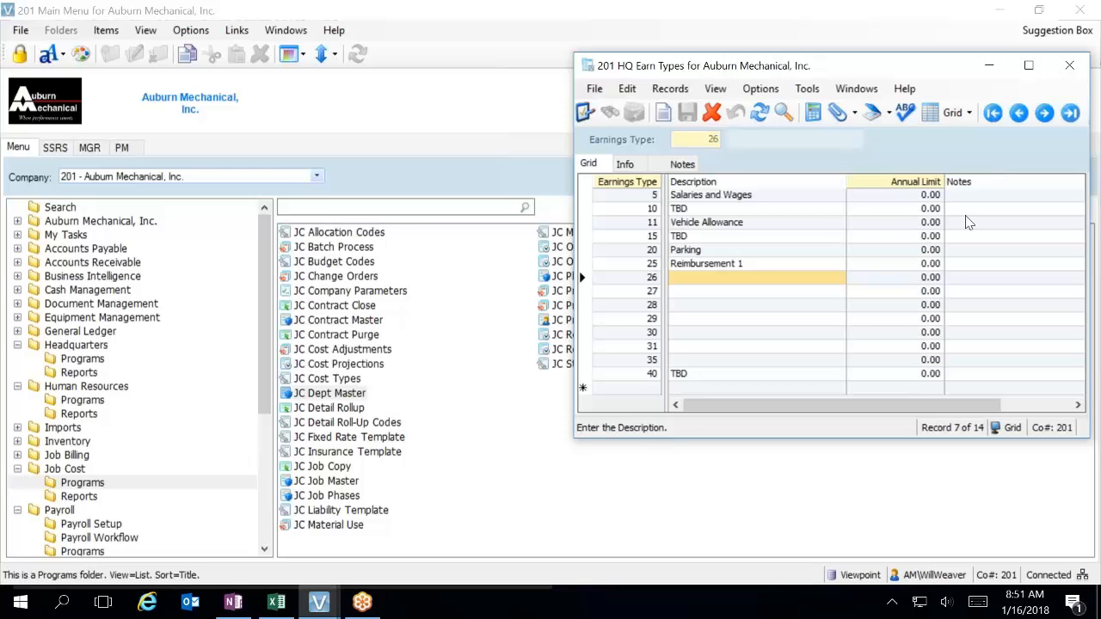
Close the HQ Earn Types and PR Department Master windows.
drag(958, 68, 843, 101)
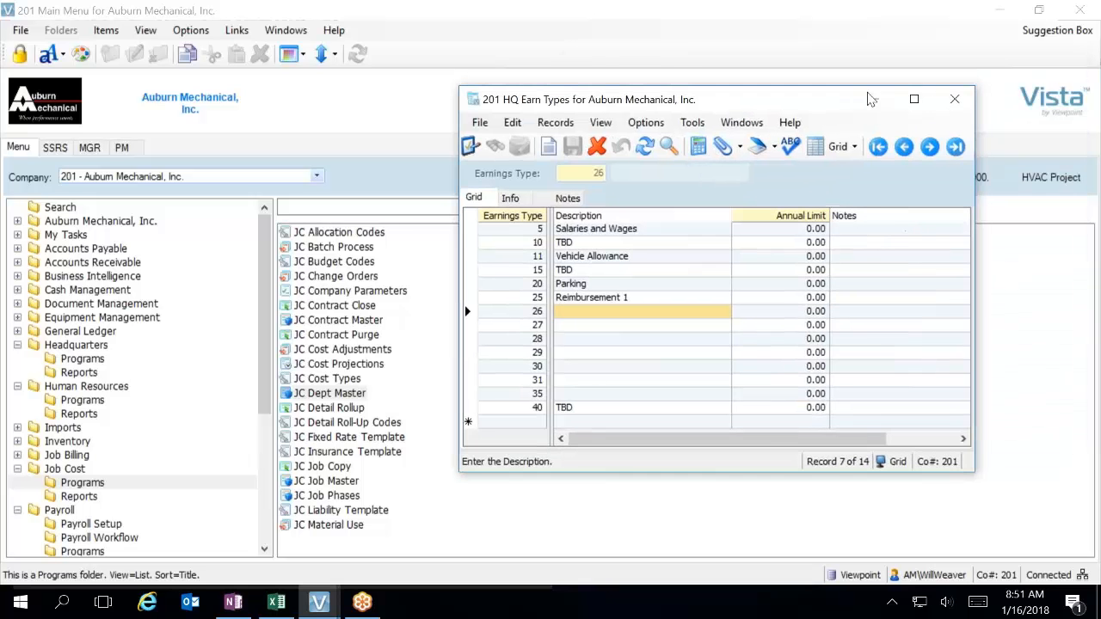
click(955, 100)
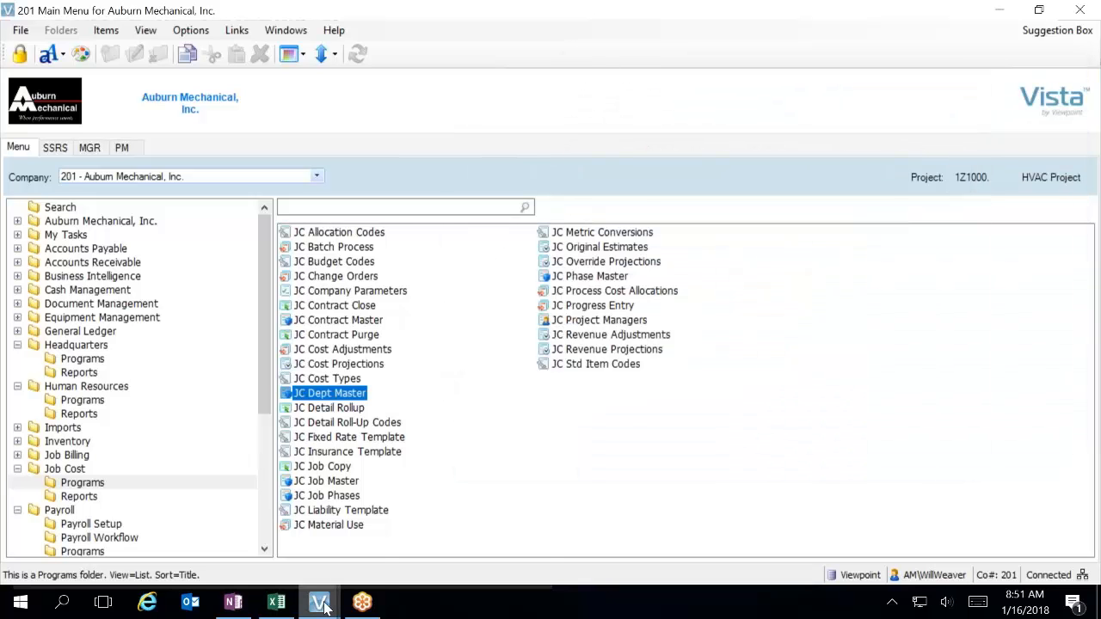
mouse_move(319, 602)
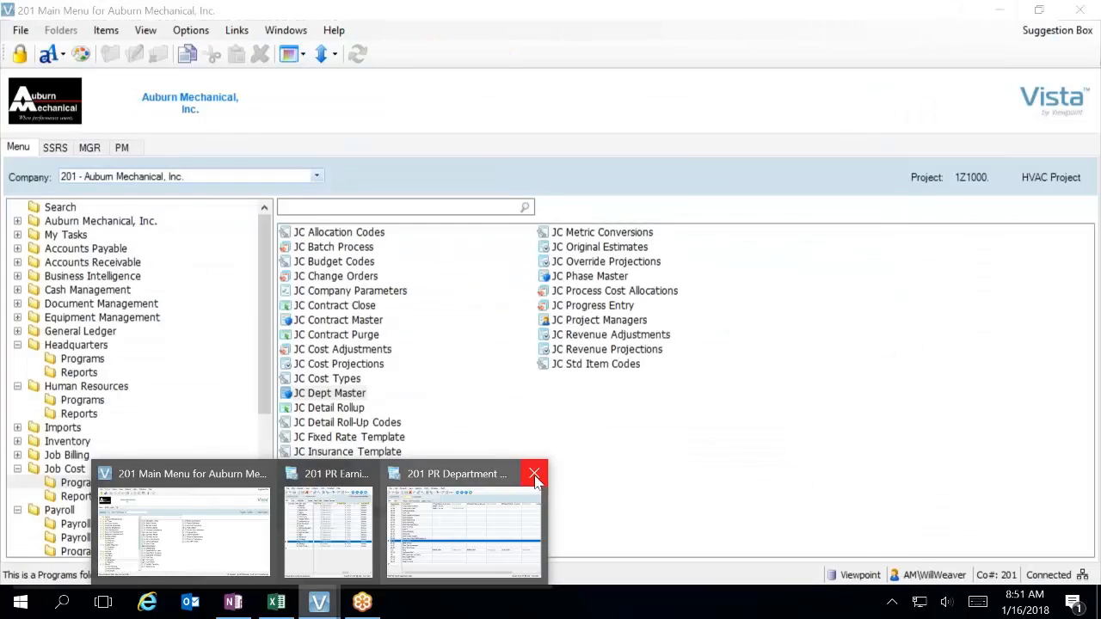
click(533, 474)
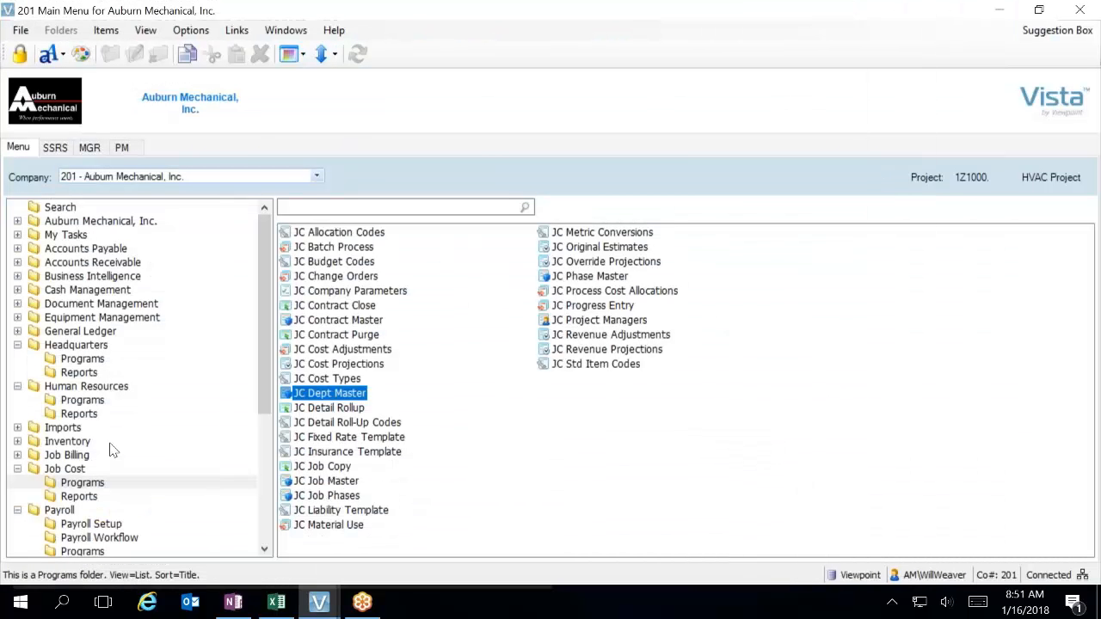
Show the Headquarters programs and select HQ Earn Types.
click(74, 359)
click(318, 321)
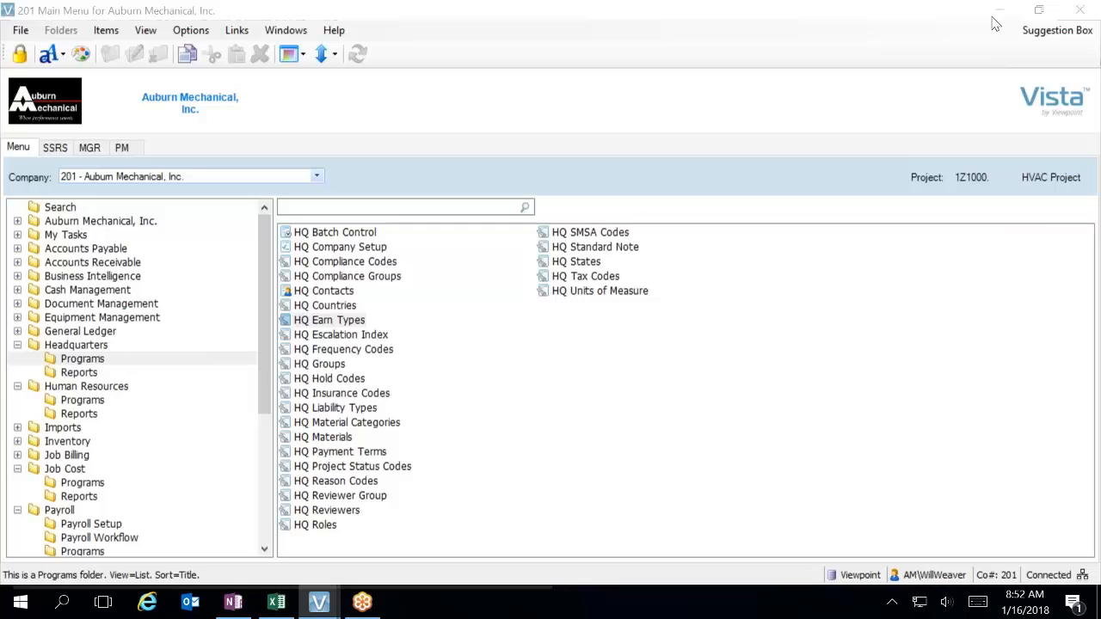
click(430, 440)
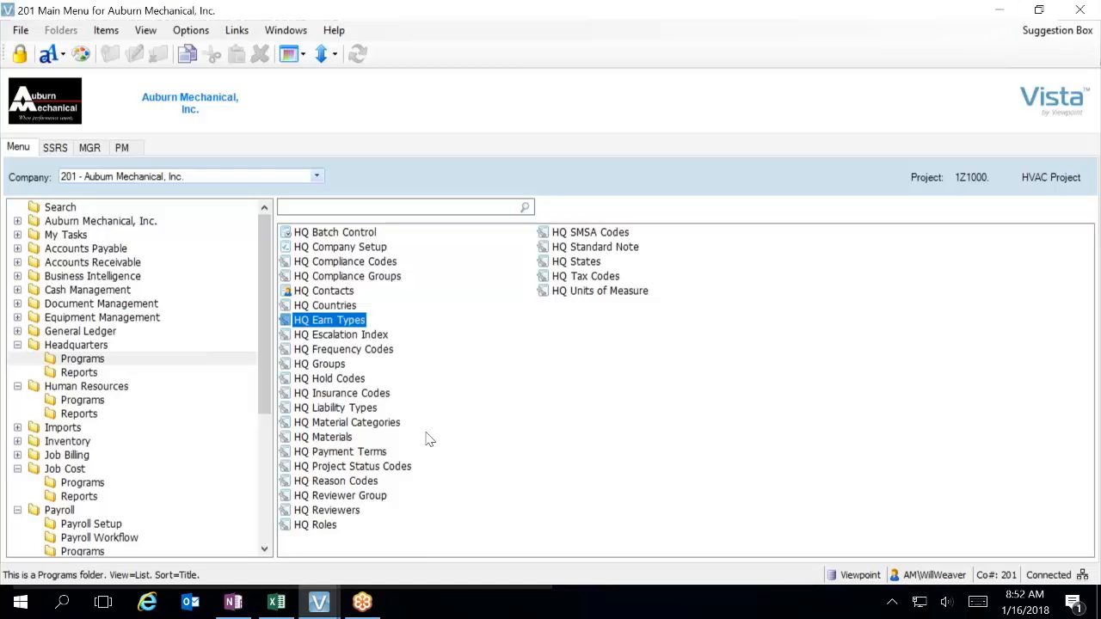